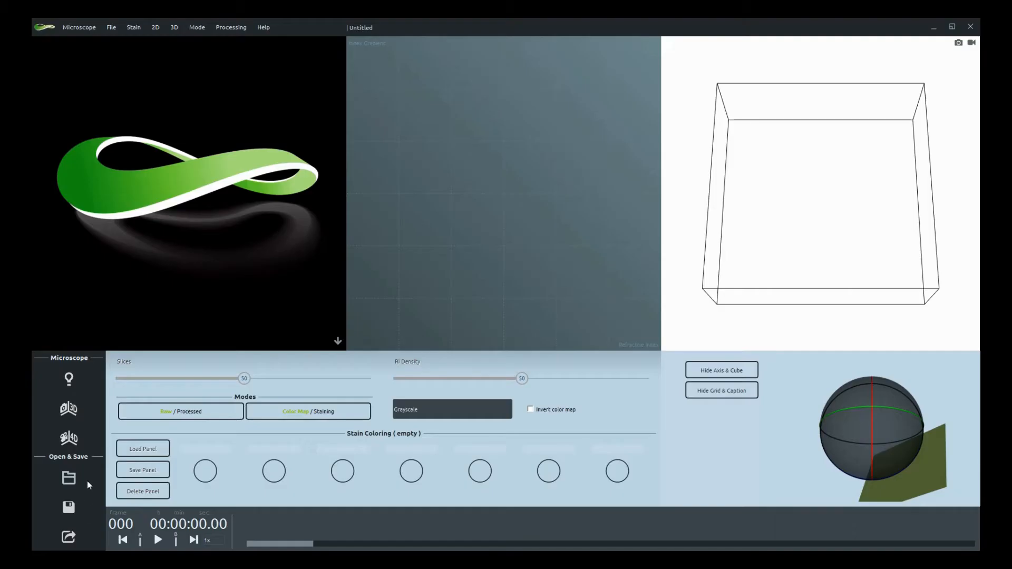
Open the mESCs.vol data file from the STEVE folder.
left_click(84, 477)
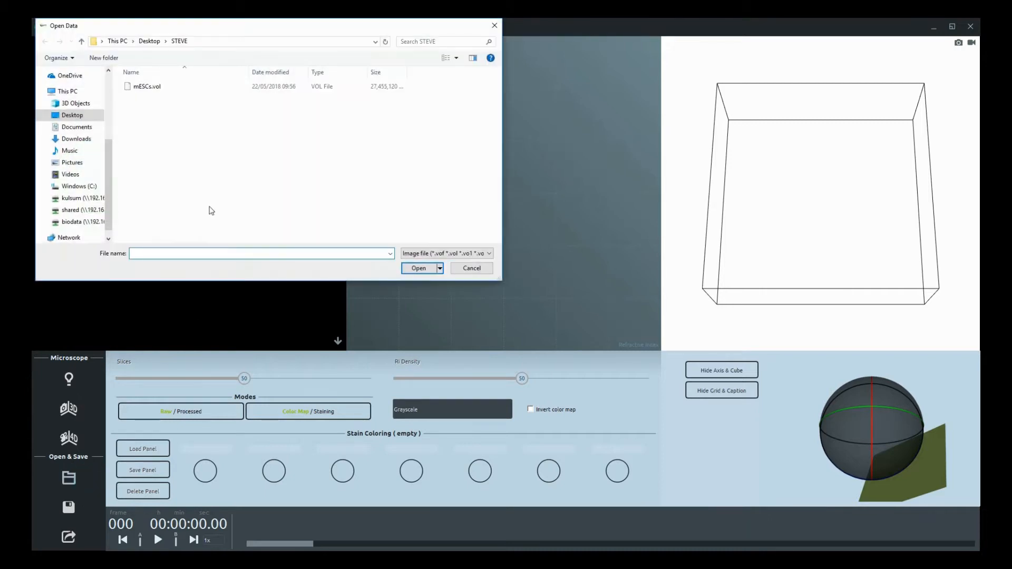
left_click(200, 86)
left_click(419, 267)
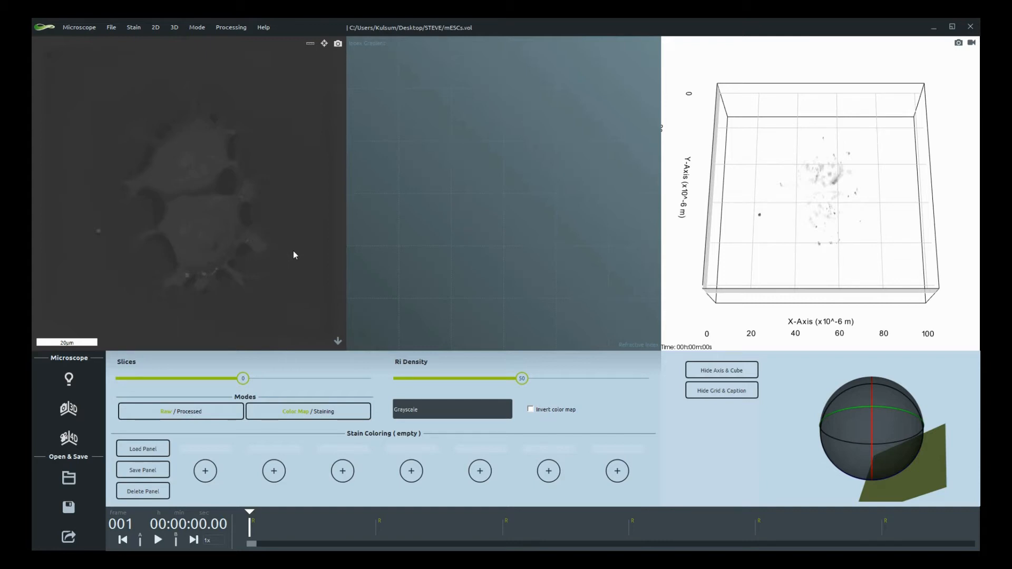
Browse through the slices of the 2D cell image and stop at slice 6.
mouse_move(293, 250)
left_mouse_down()
mouse_move(296, 209)
mouse_move(300, 240)
left_mouse_up()
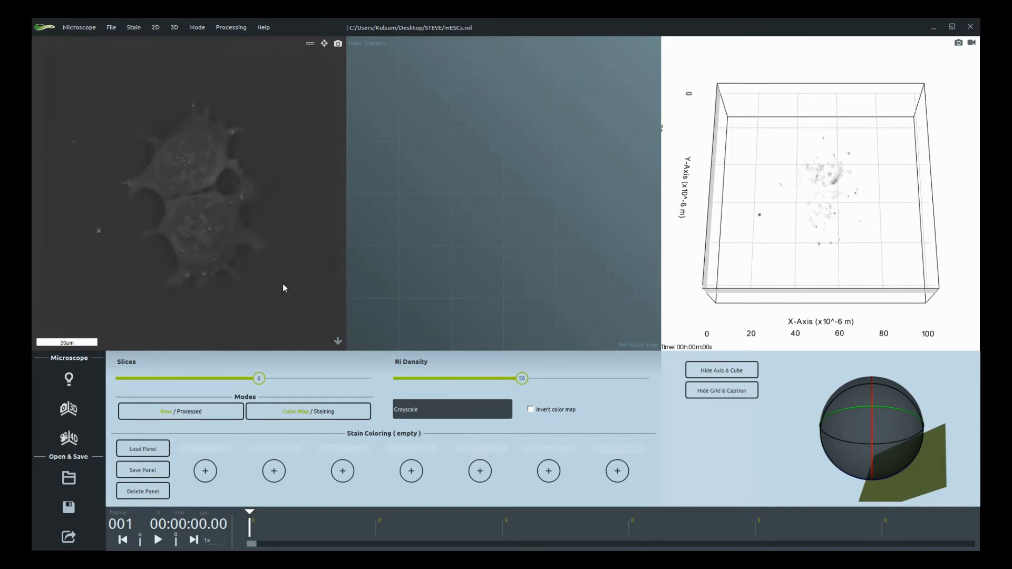
left_click_drag(258, 379, 239, 382)
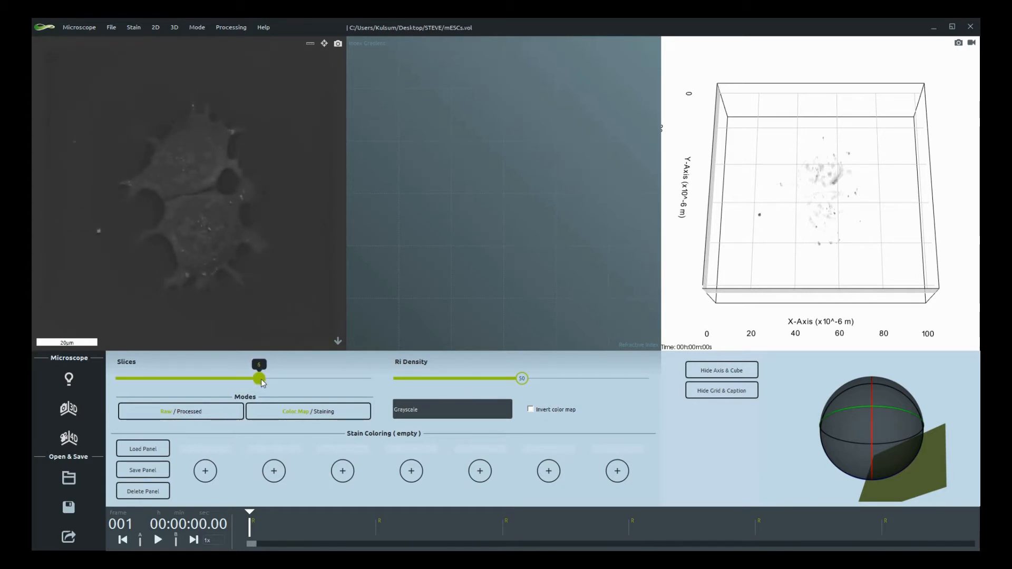
Rotate the 3D volume to face the cells and raise the RI density to 83.
left_click_drag(879, 230, 877, 263)
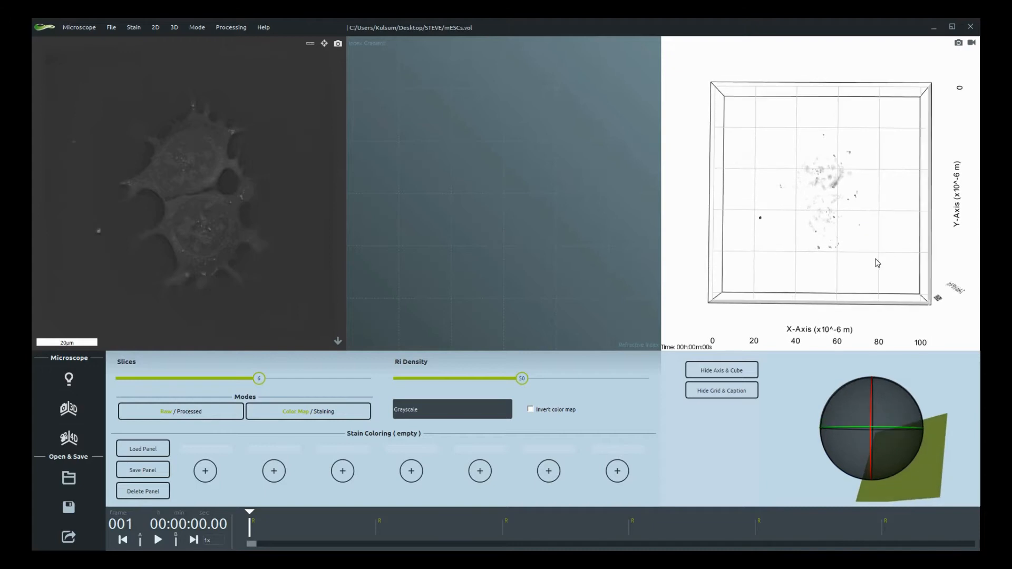
left_click_drag(522, 379, 606, 384)
mouse_move(844, 289)
left_mouse_down()
mouse_move(843, 232)
mouse_move(841, 289)
mouse_move(852, 298)
mouse_move(842, 289)
left_mouse_up()
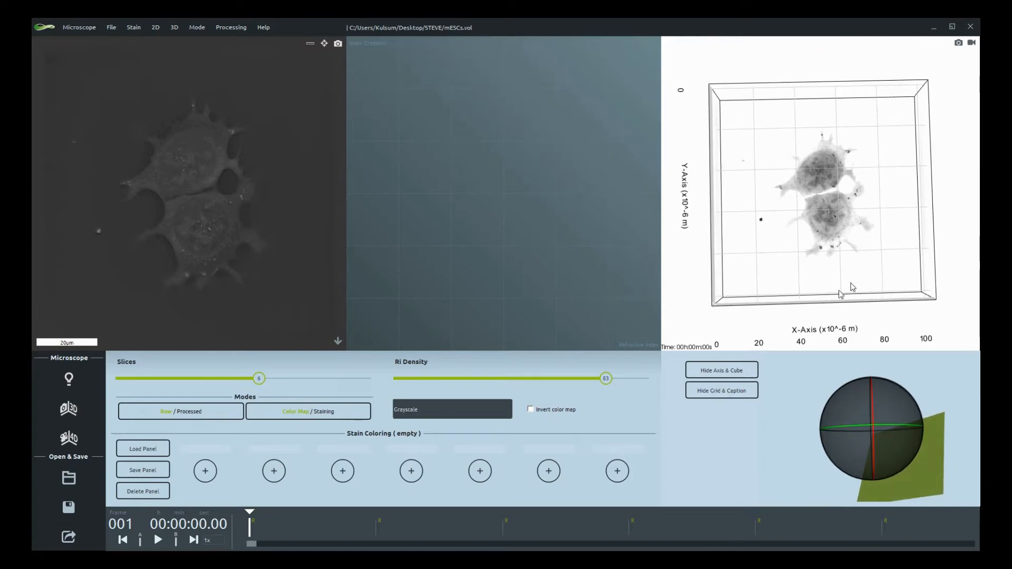
Try the Fire, Cool to Warm, Black body and Acid color maps, and return to Grayscale.
left_click(501, 415)
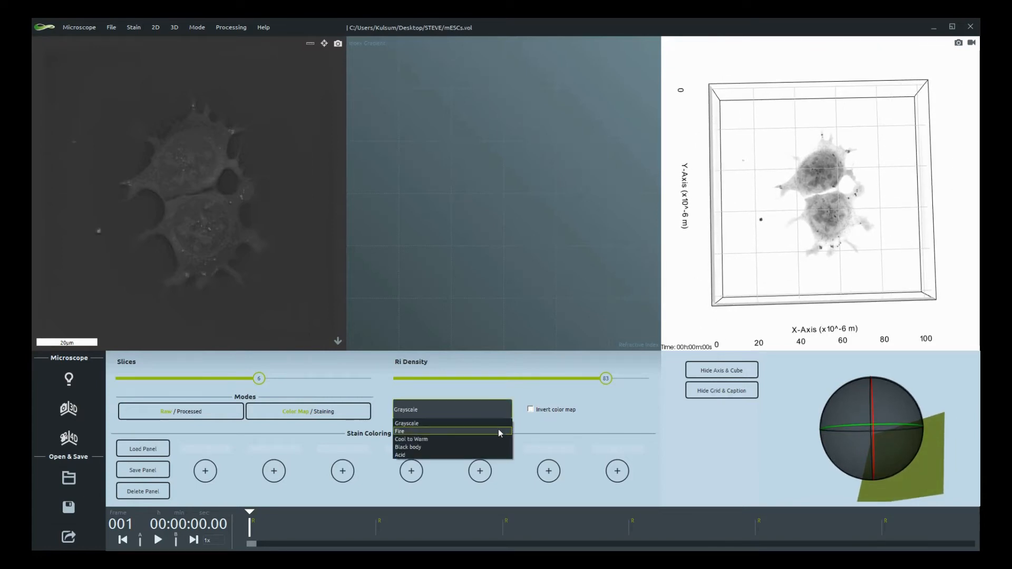
left_click(498, 430)
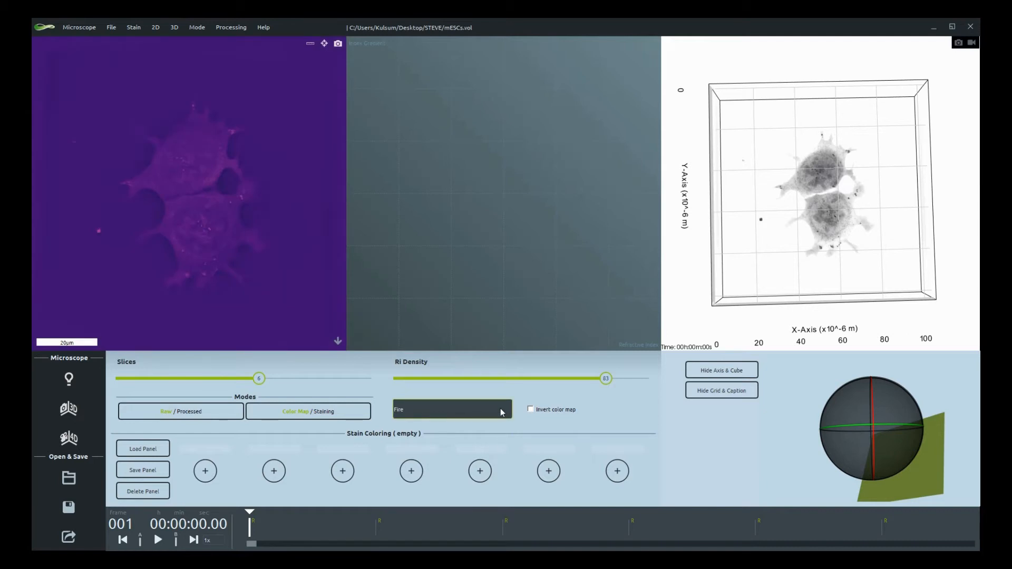
left_click(501, 412)
left_click(495, 436)
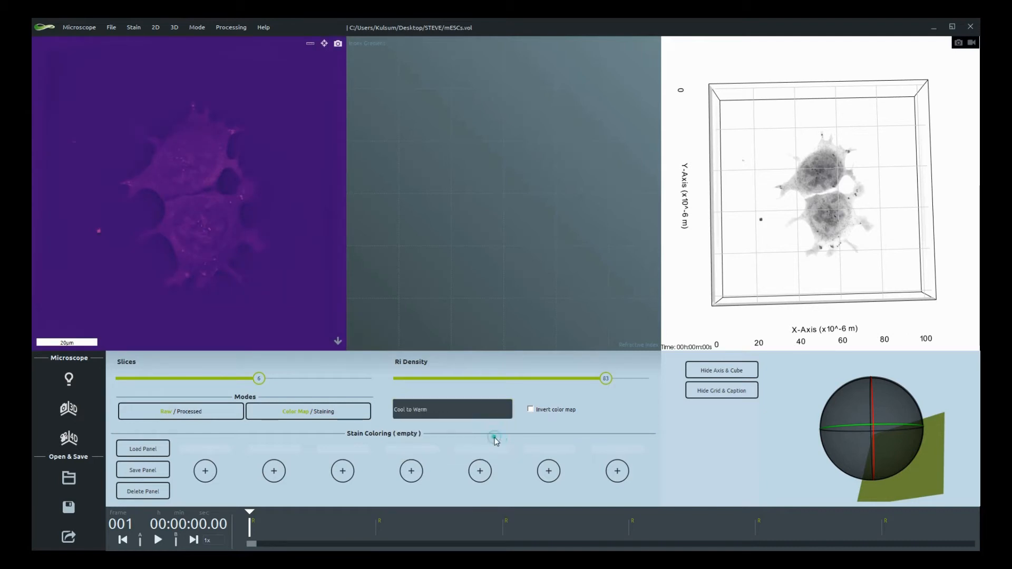
left_click(498, 413)
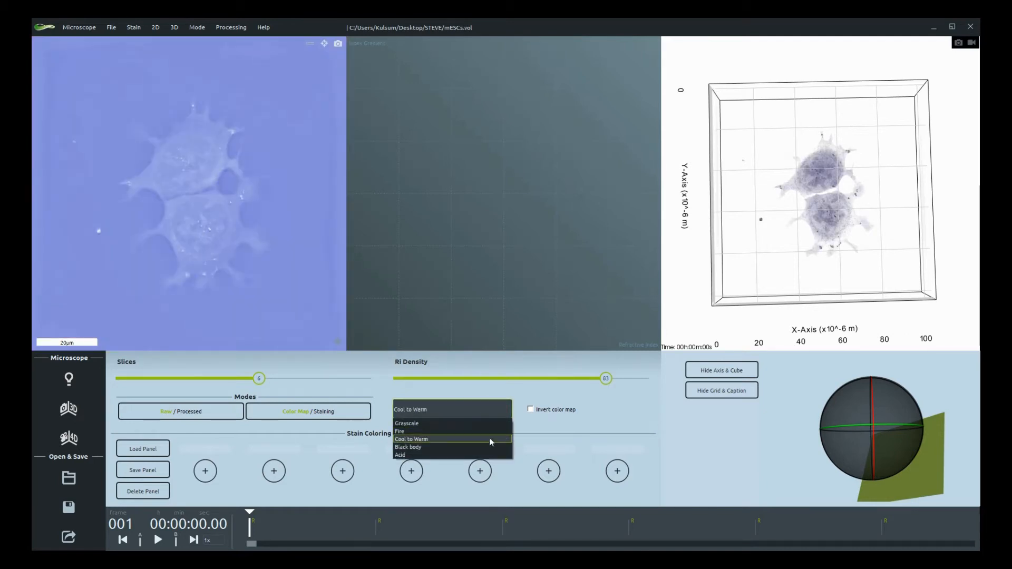
left_click(488, 446)
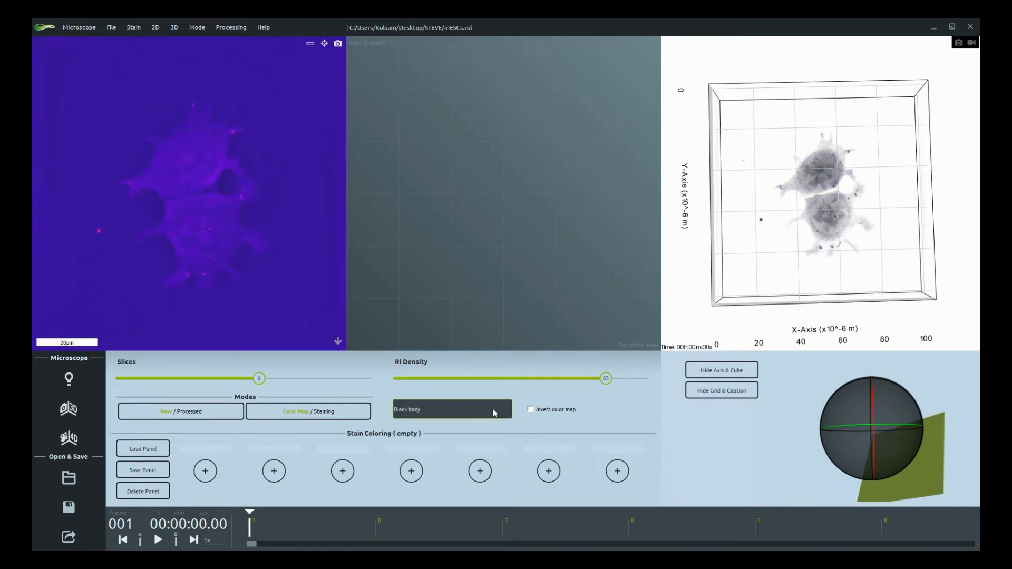
left_click(492, 409)
left_click(486, 455)
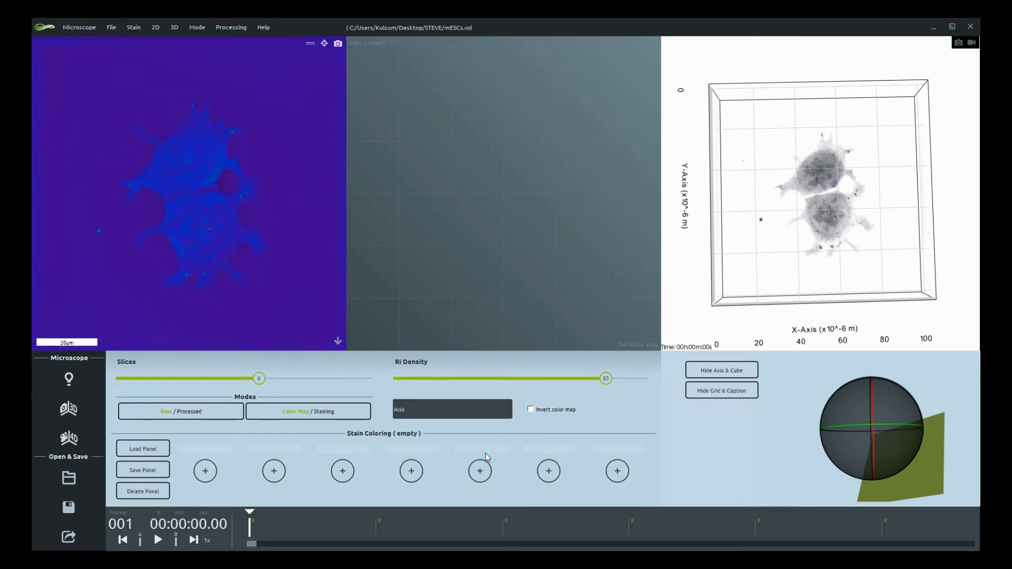
left_click(409, 411)
left_click(406, 416)
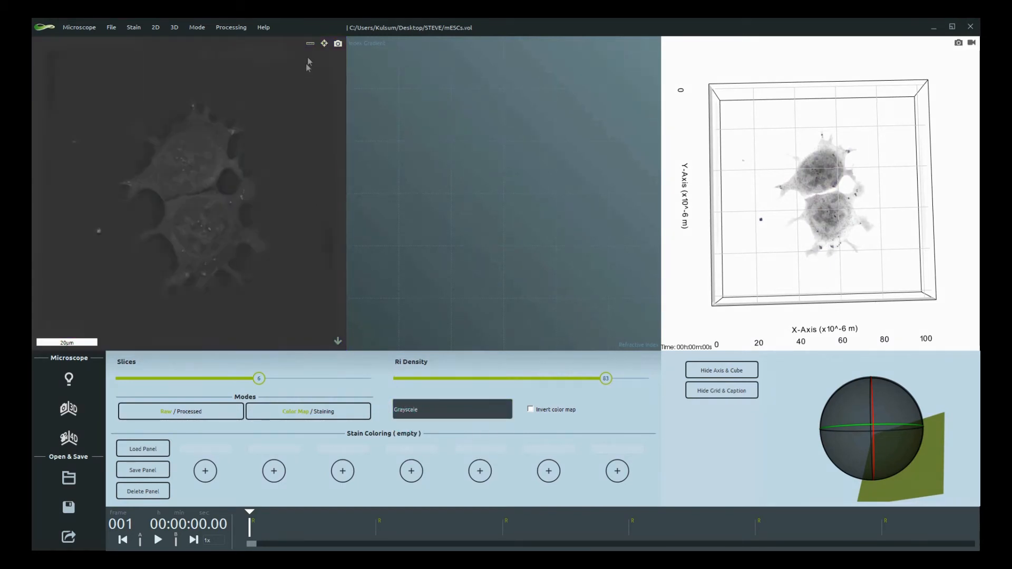
Measure the distance across the upper cell in the 2D slice view and turn the measuring tool off again.
scroll(301, 122, "up", 4)
scroll(301, 123, "down", 3)
left_click(311, 45)
left_click_drag(231, 135, 128, 194)
left_click(311, 46)
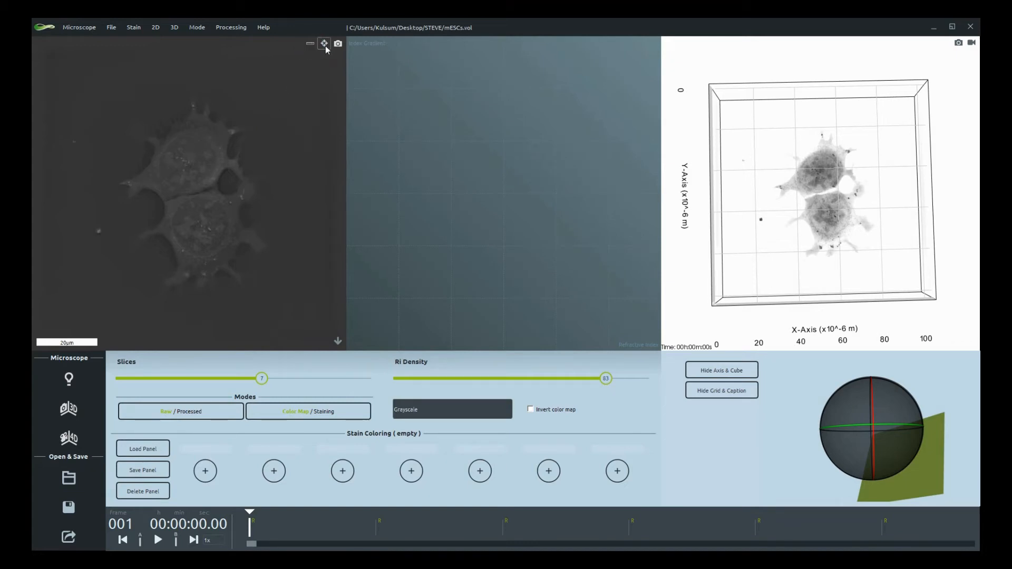
Pick a point at the upper cell's edge to read its coordinates and refractive index, and turn point picking off.
left_click(324, 45)
left_click(212, 179)
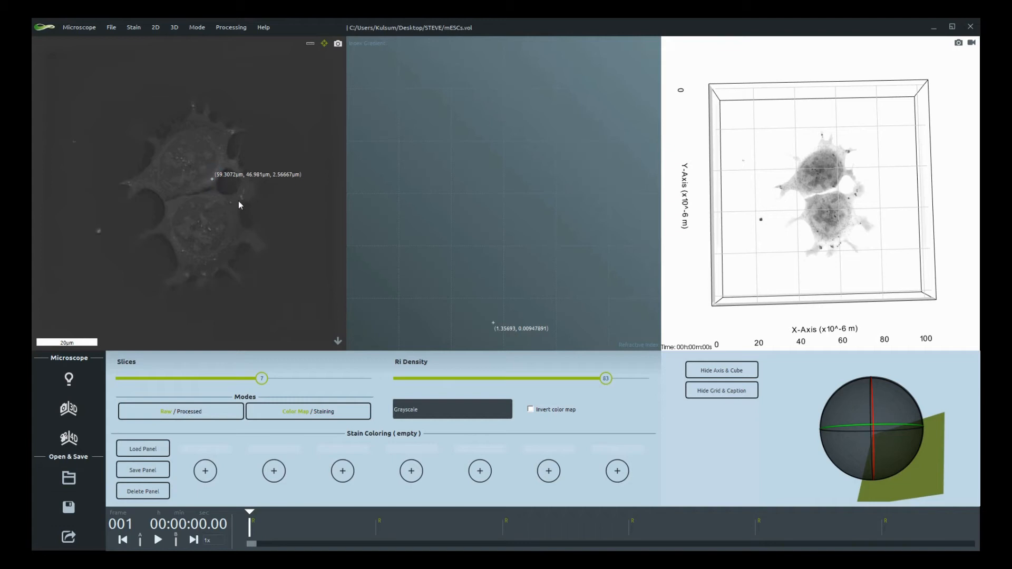
left_click(323, 45)
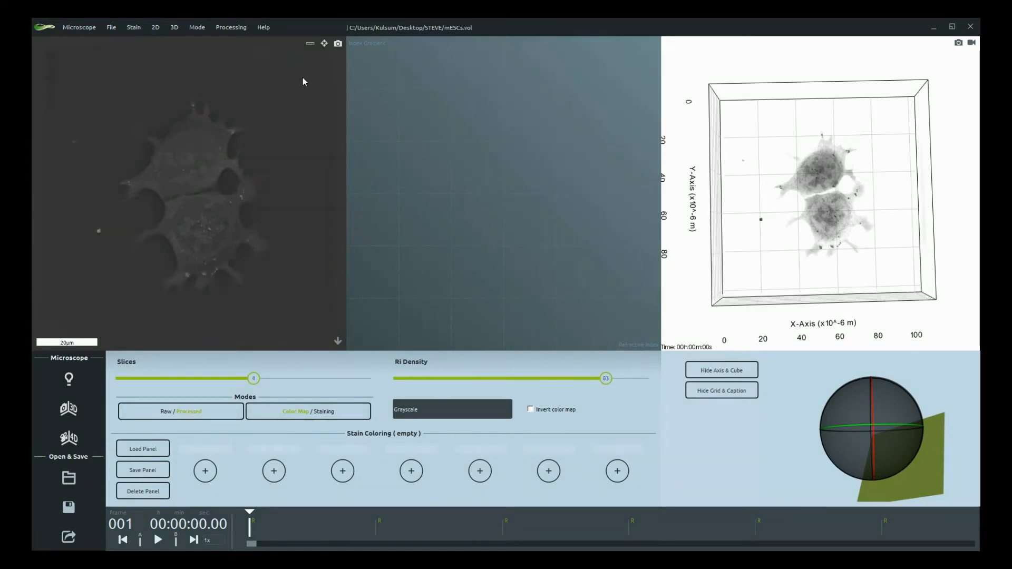
Open the post-processing window, maximize it, and position the comparison divider near the middle of the cells.
left_click(236, 30)
left_click(240, 39)
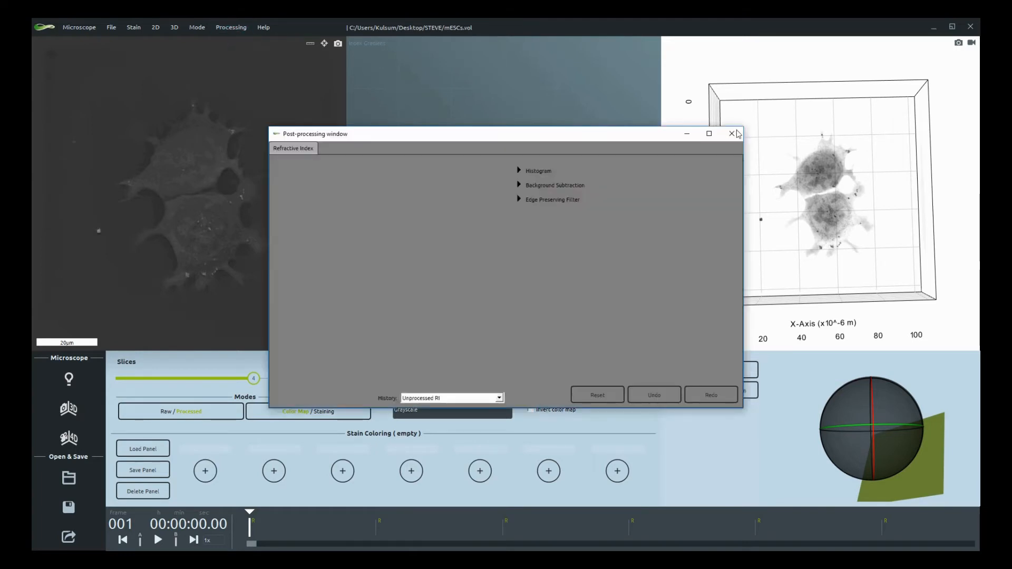
left_click(709, 133)
mouse_move(268, 410)
left_mouse_down()
mouse_move(379, 409)
mouse_move(190, 411)
mouse_move(275, 416)
left_mouse_up()
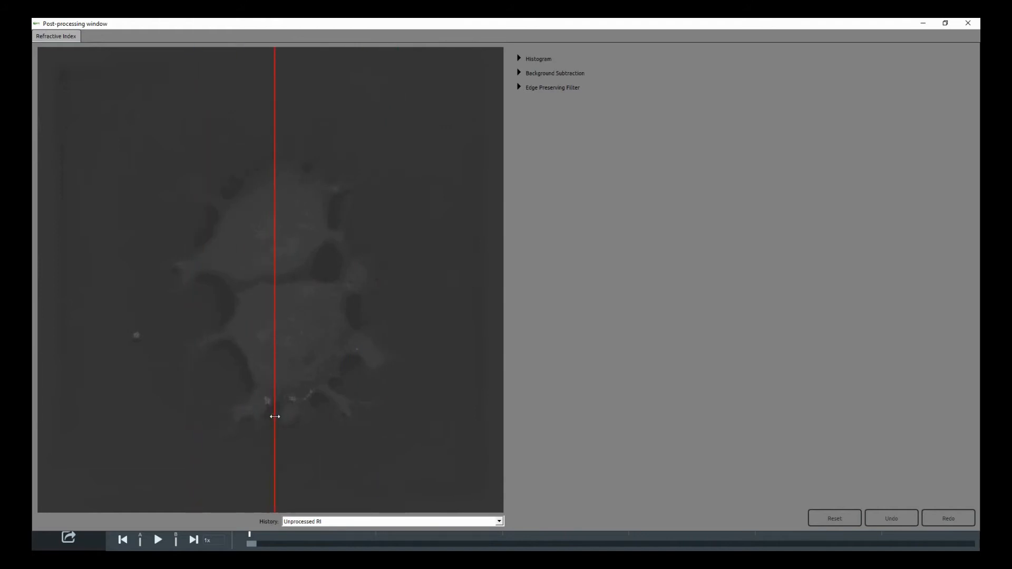
mouse_move(372, 421)
left_mouse_down()
mouse_move(372, 402)
mouse_move(374, 416)
left_mouse_up()
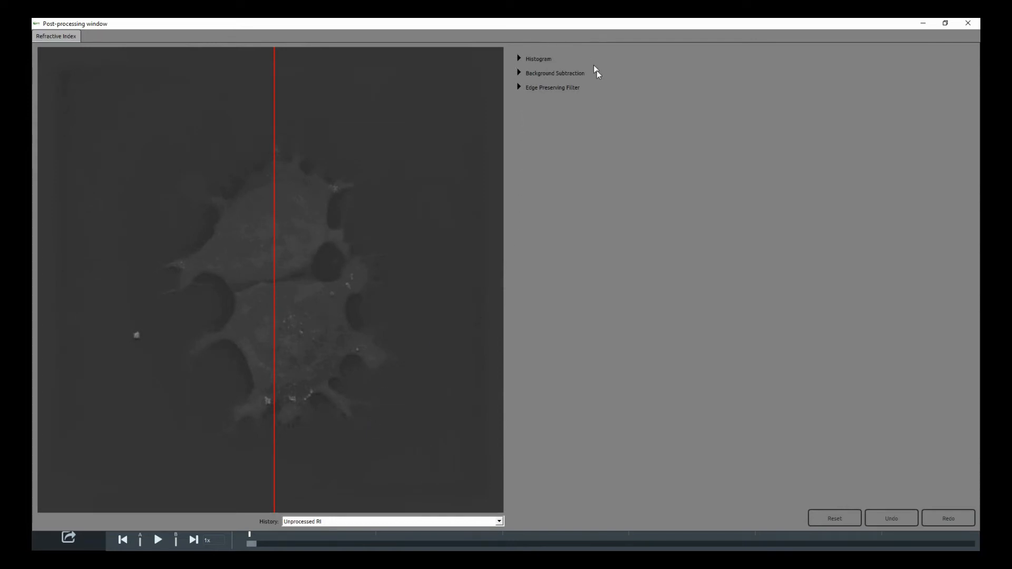
Normalize the refractive index histogram using auto bounds with the maximum raised to 1.3507.
left_click(519, 58)
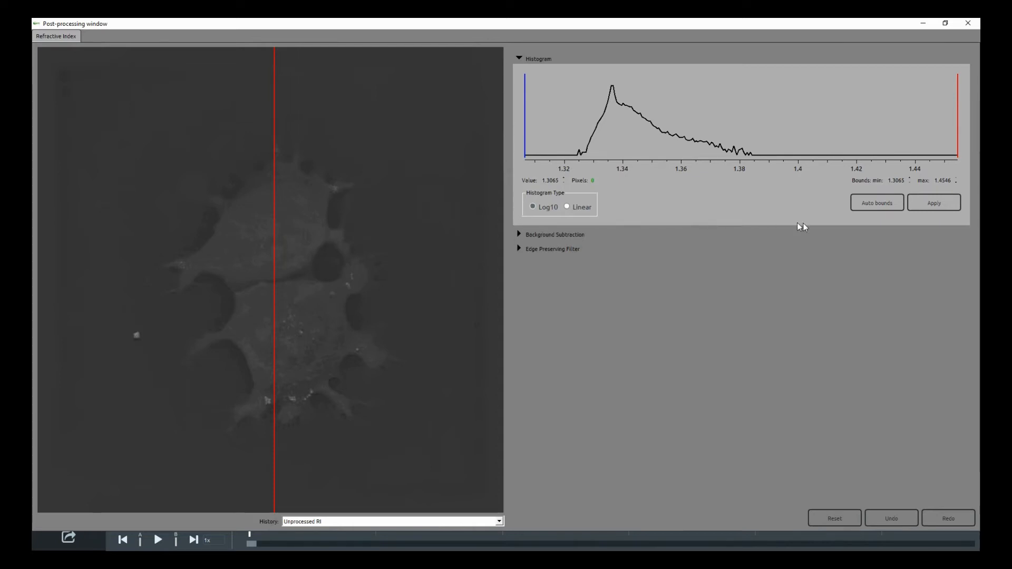
left_click(887, 213)
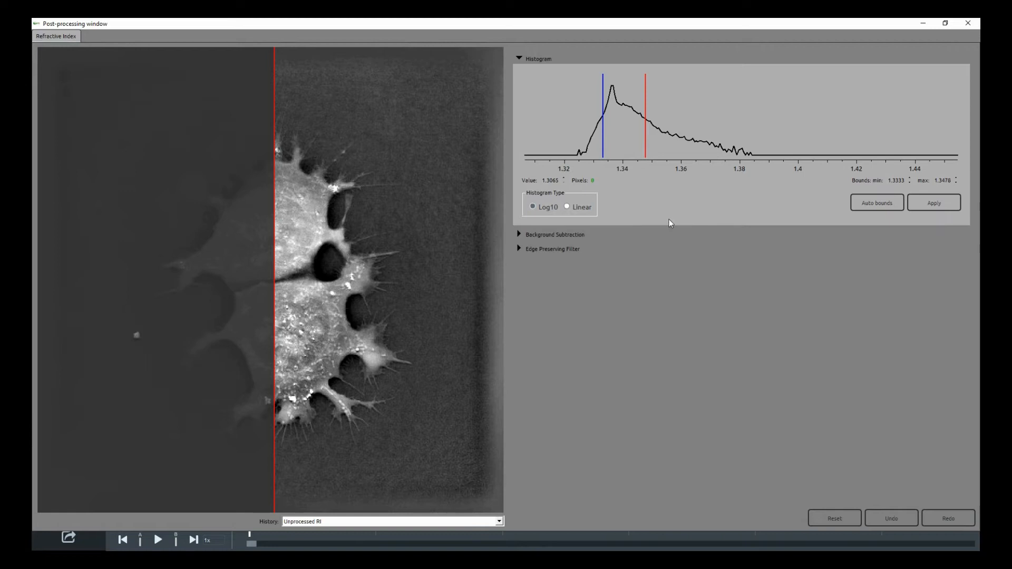
left_click(462, 275)
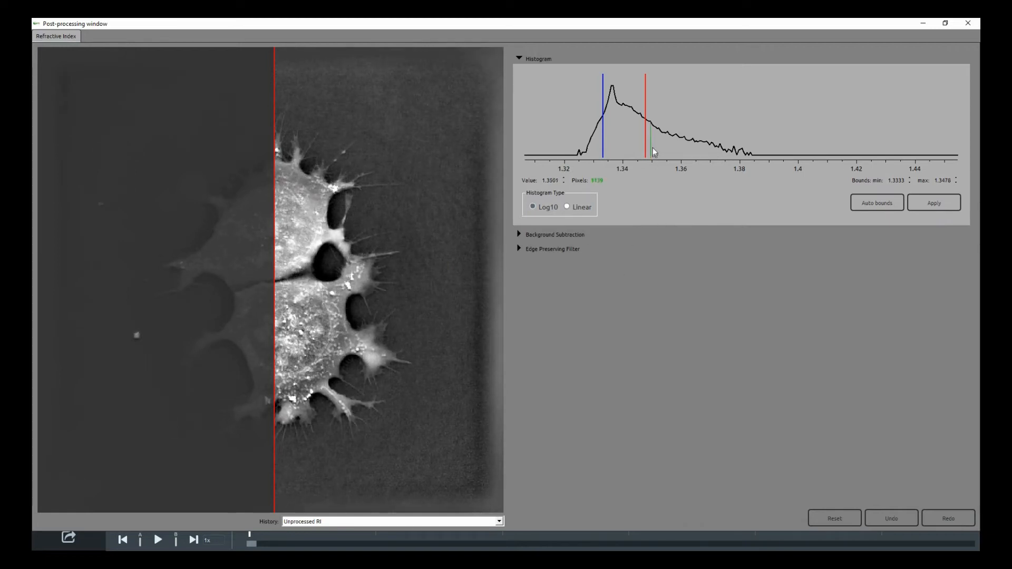
left_click_drag(648, 139, 657, 141)
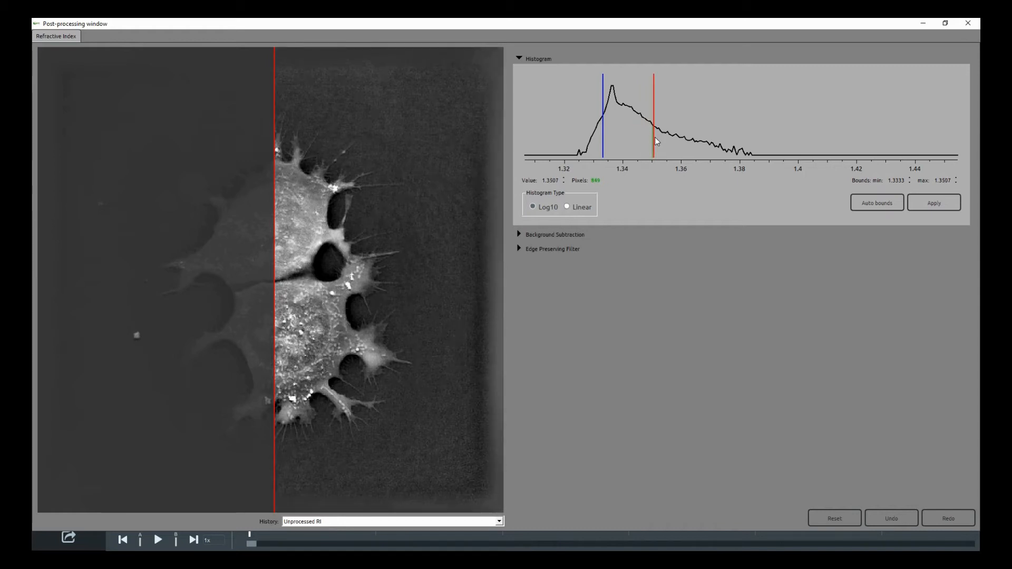
left_click(945, 208)
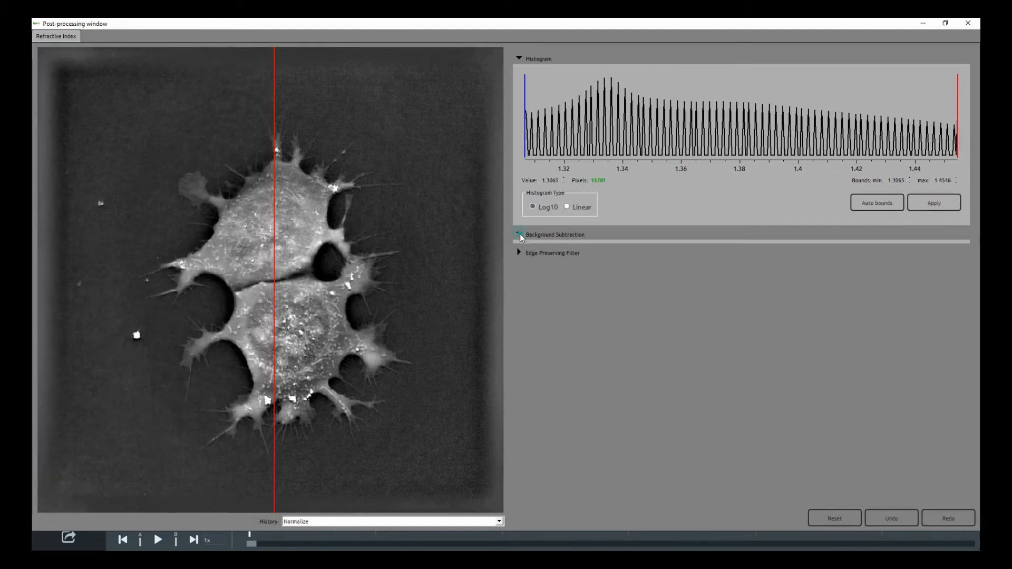
Estimate the background limits, preview and apply the background subtraction, and compare the image across the divider.
left_click(519, 234)
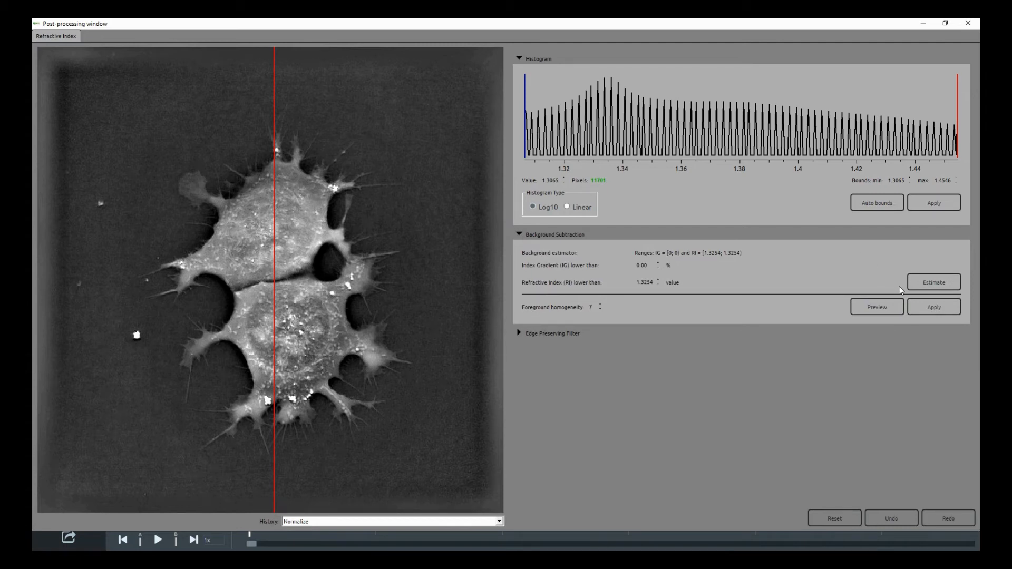
left_click(952, 288)
left_click(893, 309)
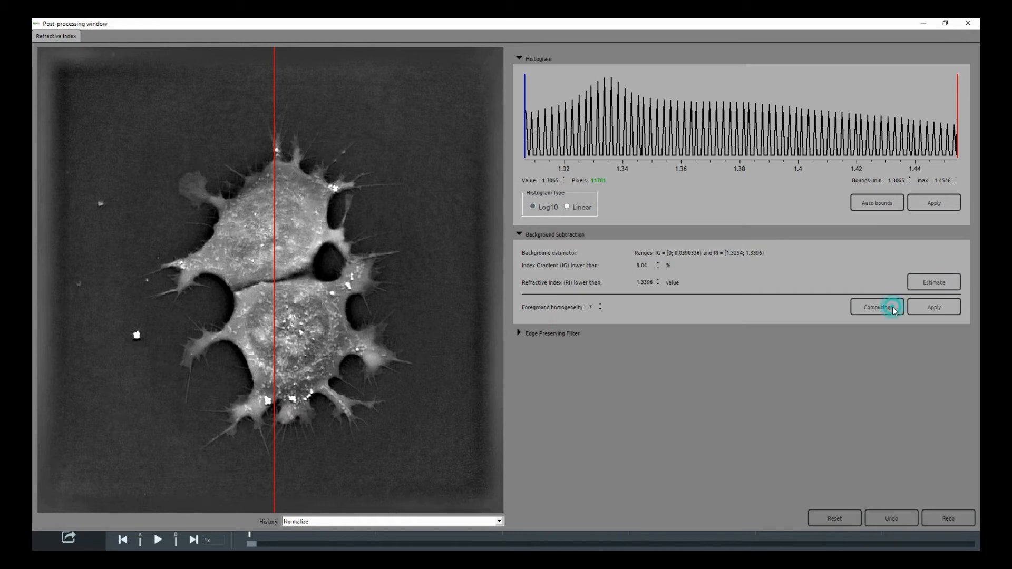
left_click(943, 315)
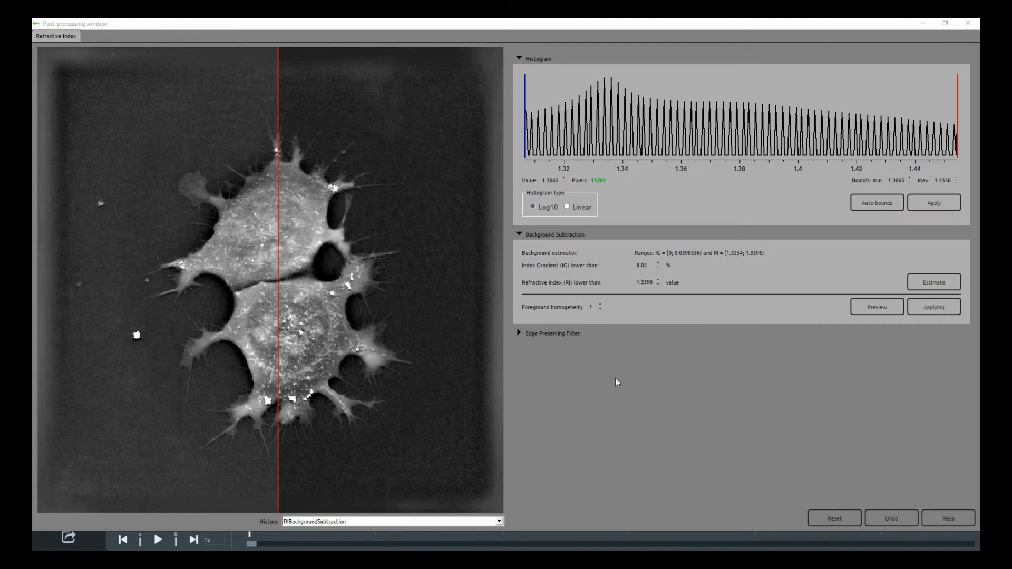
mouse_move(278, 360)
left_mouse_down()
mouse_move(211, 359)
mouse_move(276, 359)
left_mouse_up()
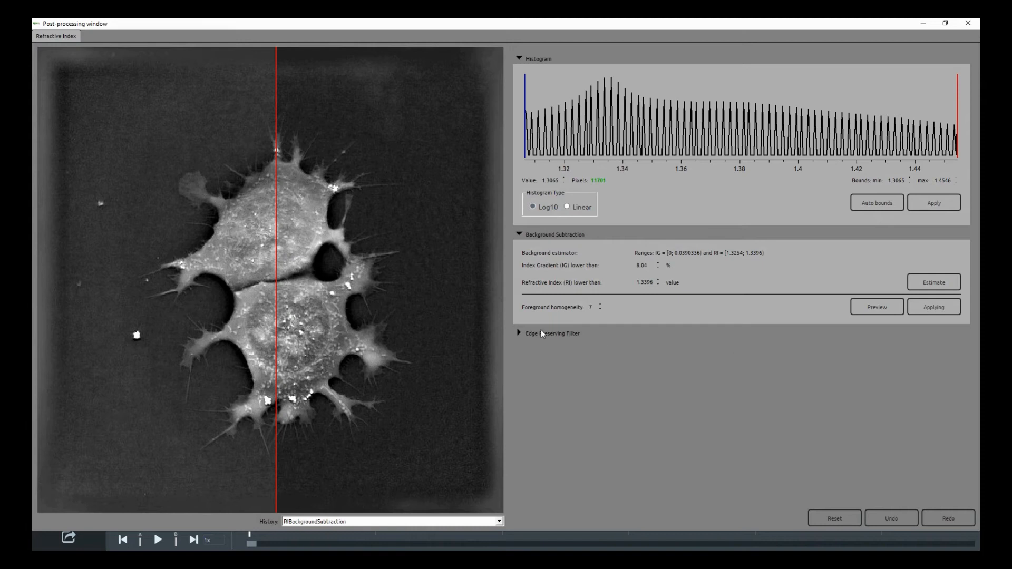
Preview and apply the Edge Preserving Filter with its default settings, and check the filtered slices.
left_click(517, 335)
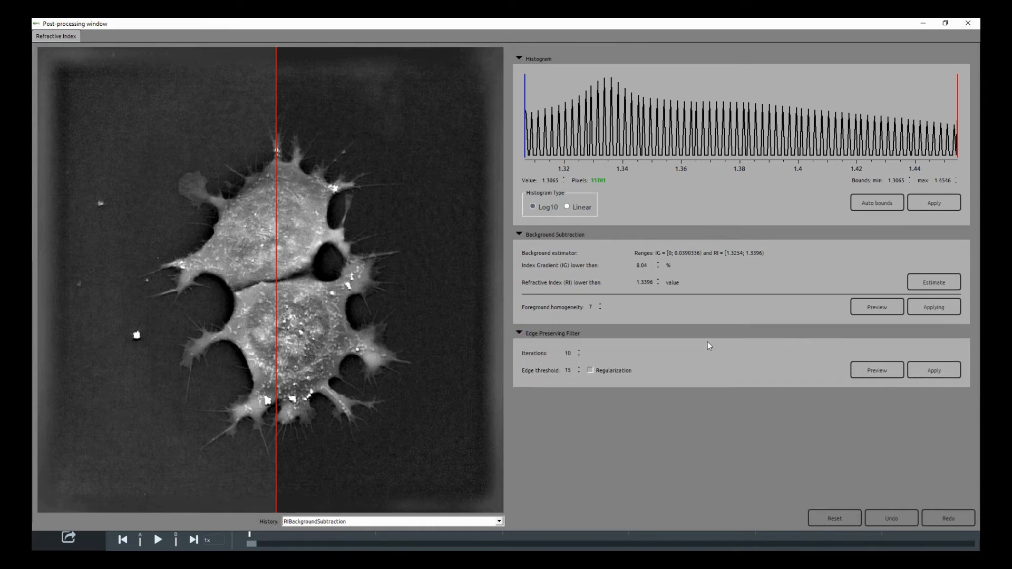
left_click(894, 374)
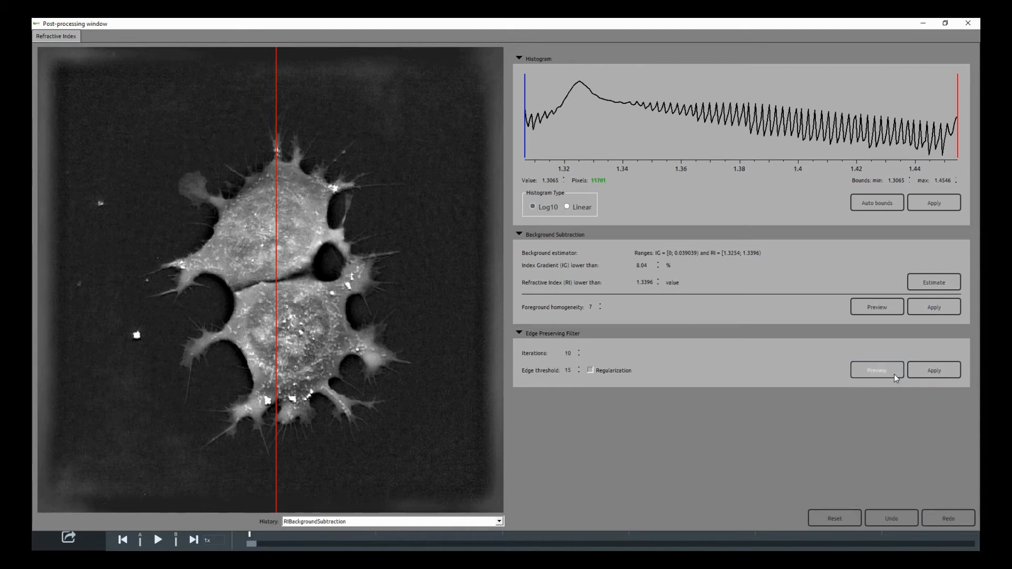
left_click(348, 421)
mouse_move(348, 420)
left_mouse_down()
mouse_move(348, 406)
mouse_move(350, 436)
mouse_move(349, 423)
left_mouse_up()
left_click(949, 371)
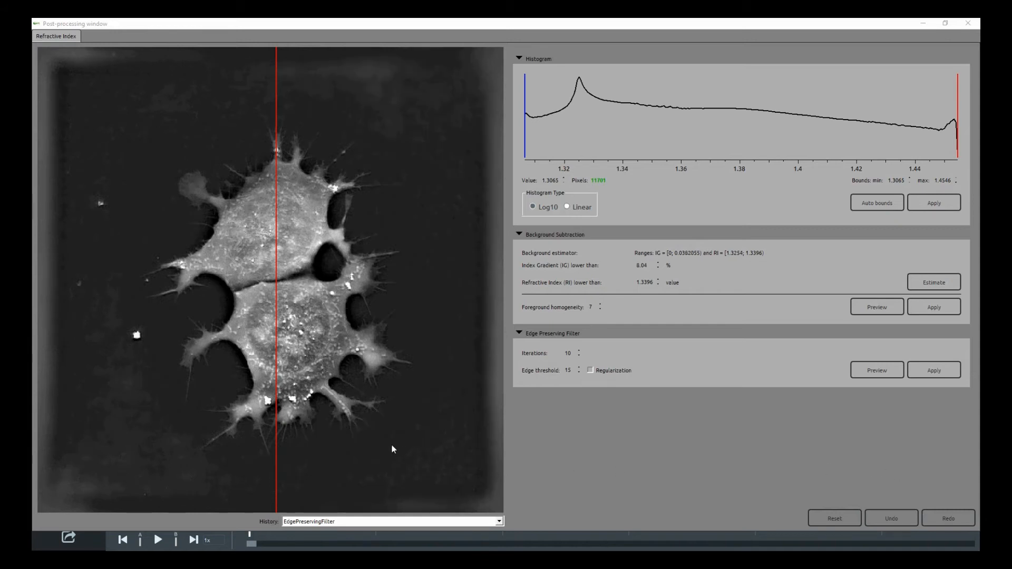
left_click(365, 438)
scroll(365, 437, "up", 5)
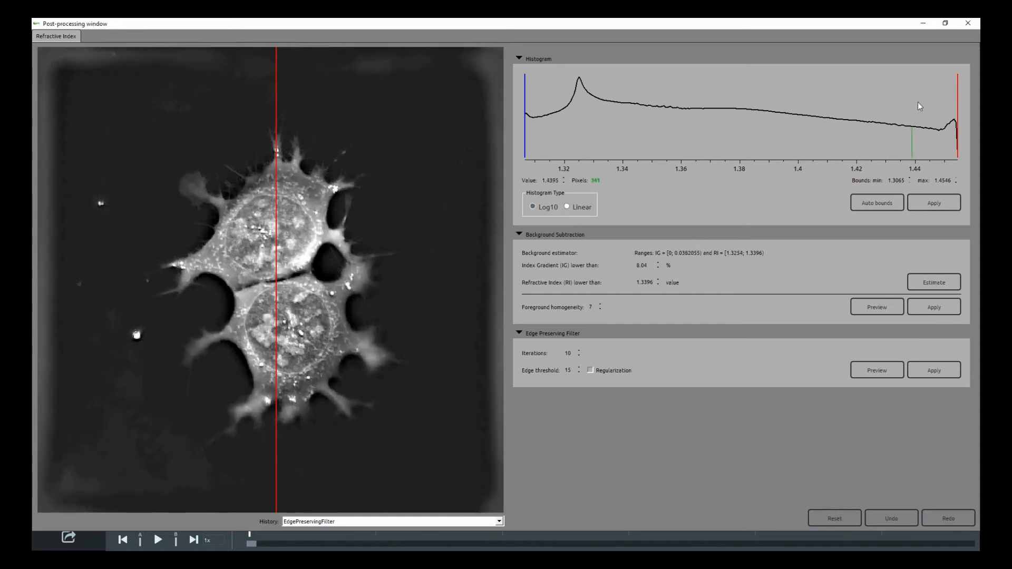
Close the post-processing window and set the RI density to 17 for the 3D view of the processed cells.
left_click(966, 25)
left_click_drag(604, 379, 436, 379)
mouse_move(754, 307)
left_mouse_down()
mouse_move(761, 171)
mouse_move(751, 306)
left_mouse_up()
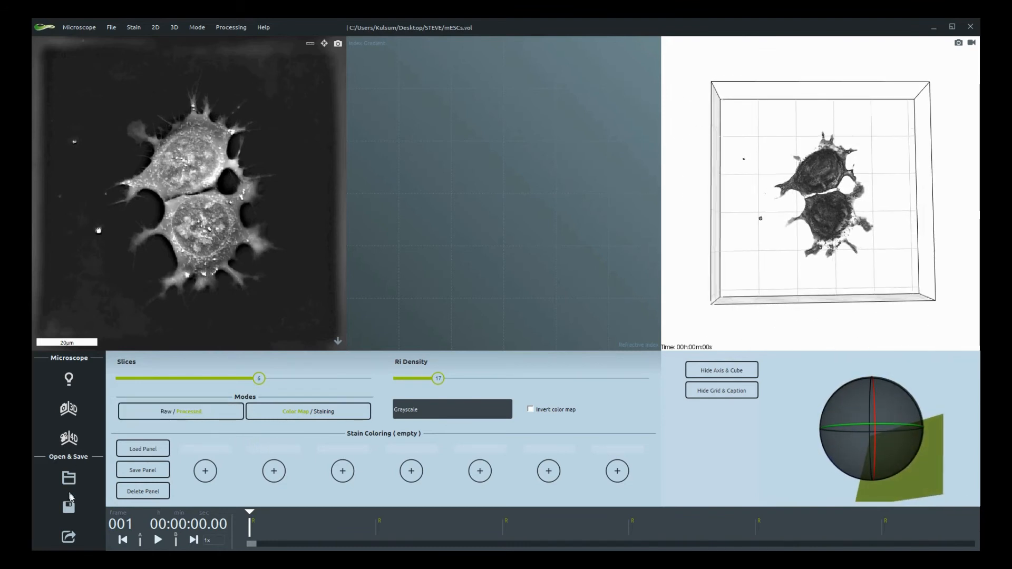
Save the processed data and switch the display from processed to raw mode.
left_click(71, 509)
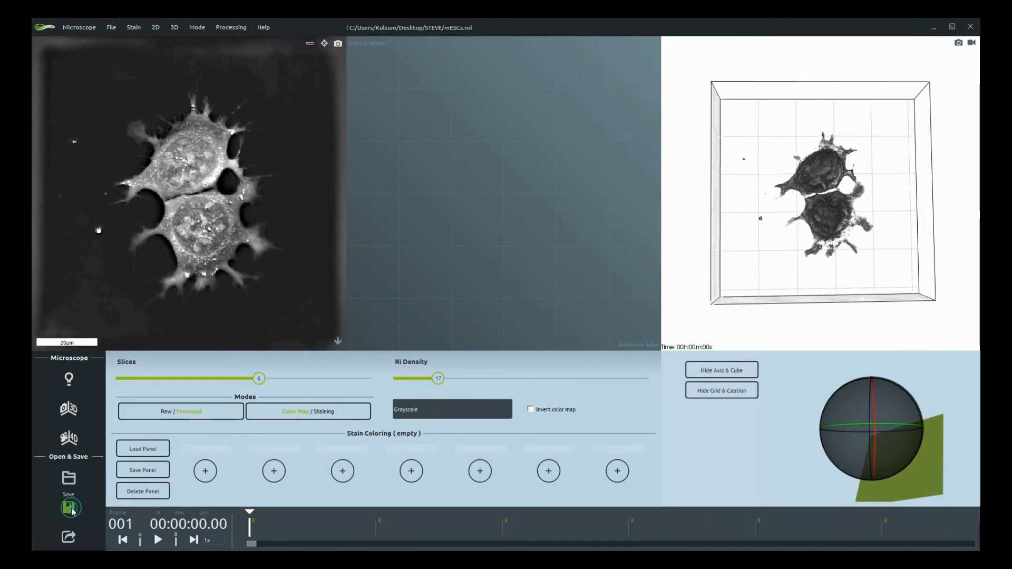
left_click(168, 413)
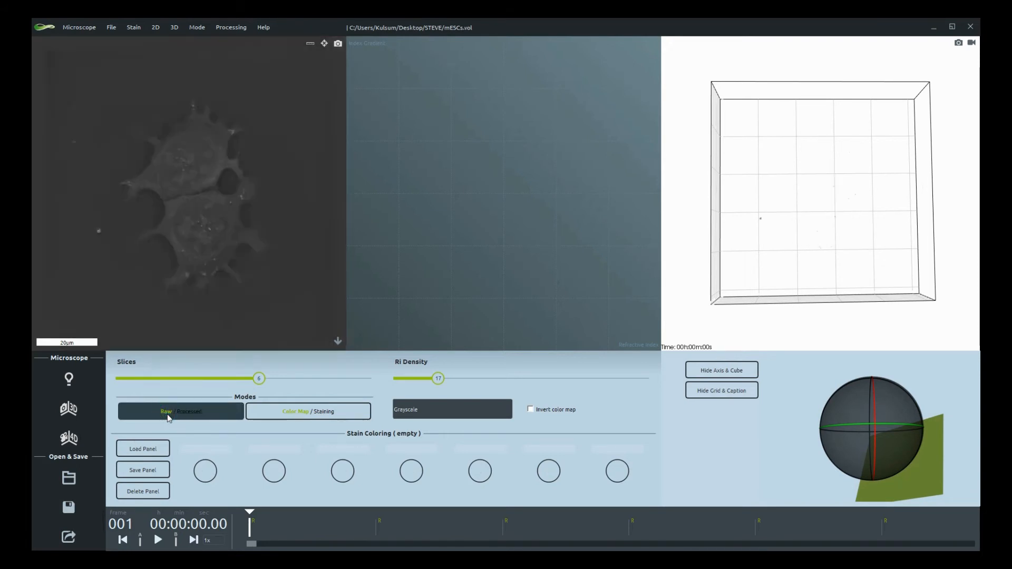
Switch the display back to processed mode and add a first digital stain in red.
mouse_move(251, 312)
left_mouse_down()
mouse_move(253, 283)
mouse_move(250, 310)
left_mouse_up()
left_click(200, 414)
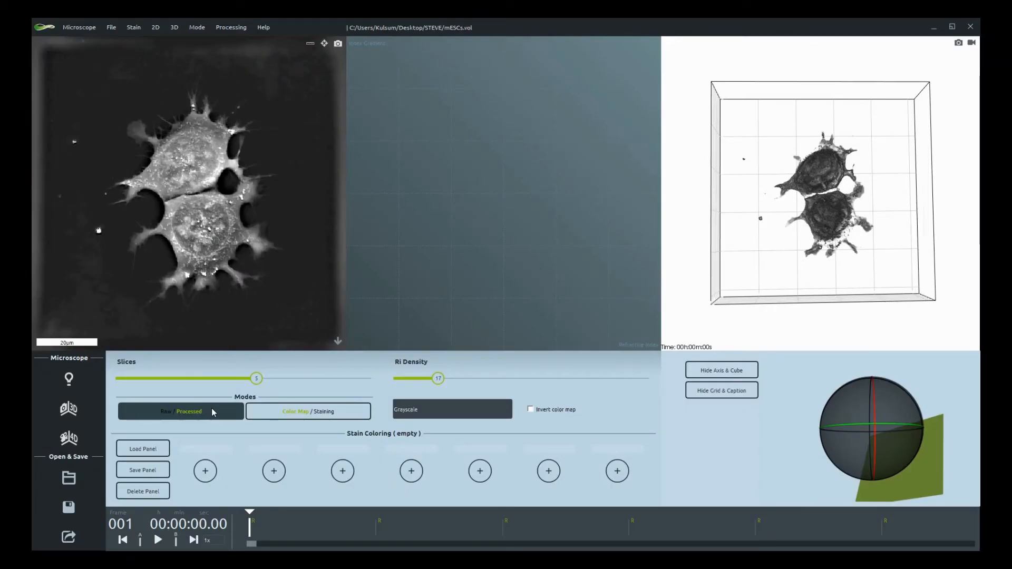
left_click(346, 417)
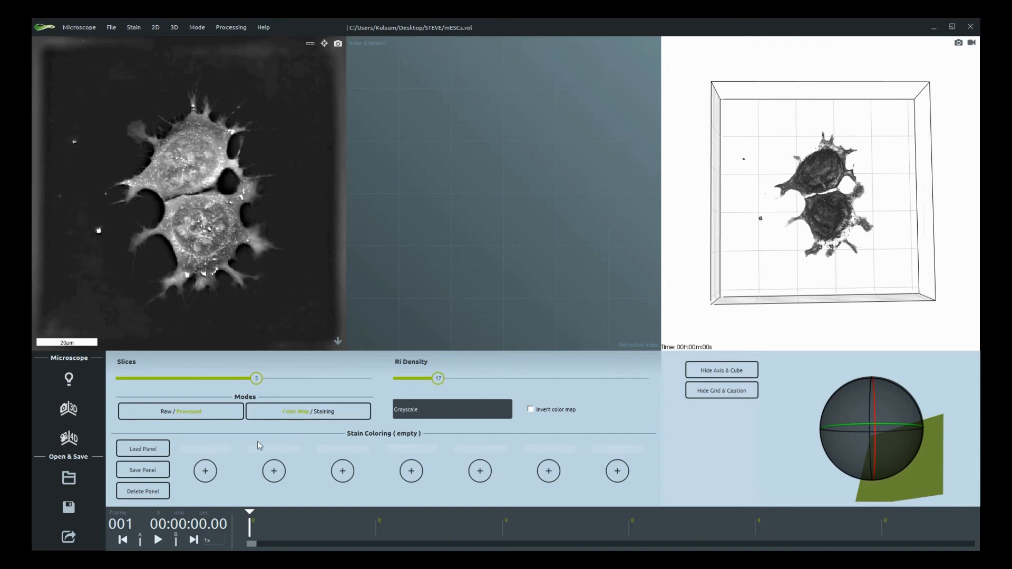
left_click(204, 477)
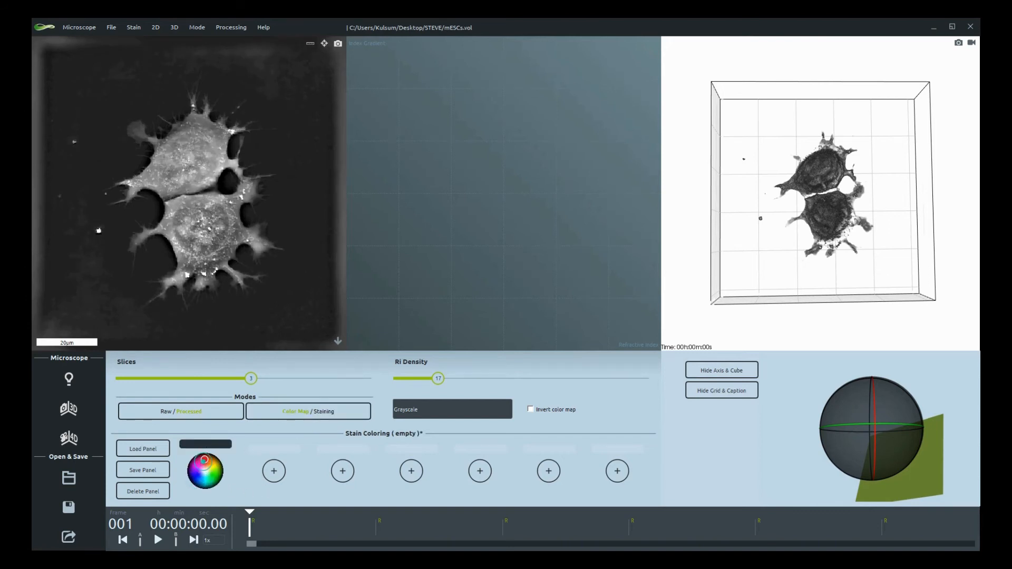
left_click(205, 462)
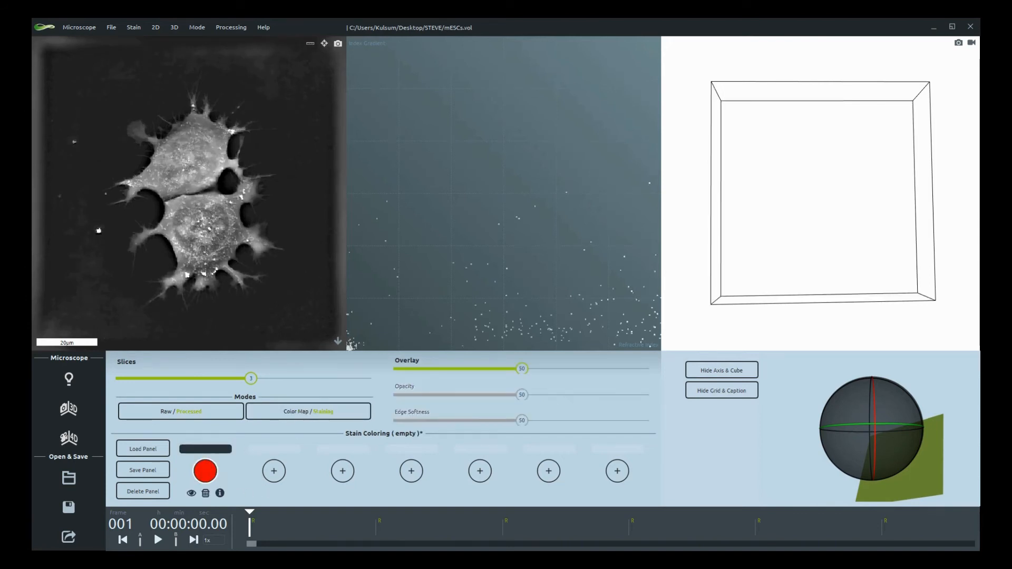
Sample the lower cell's edge in the zoomed 2D slice to define the red stain's refractive index region.
scroll(206, 287, "up", 5)
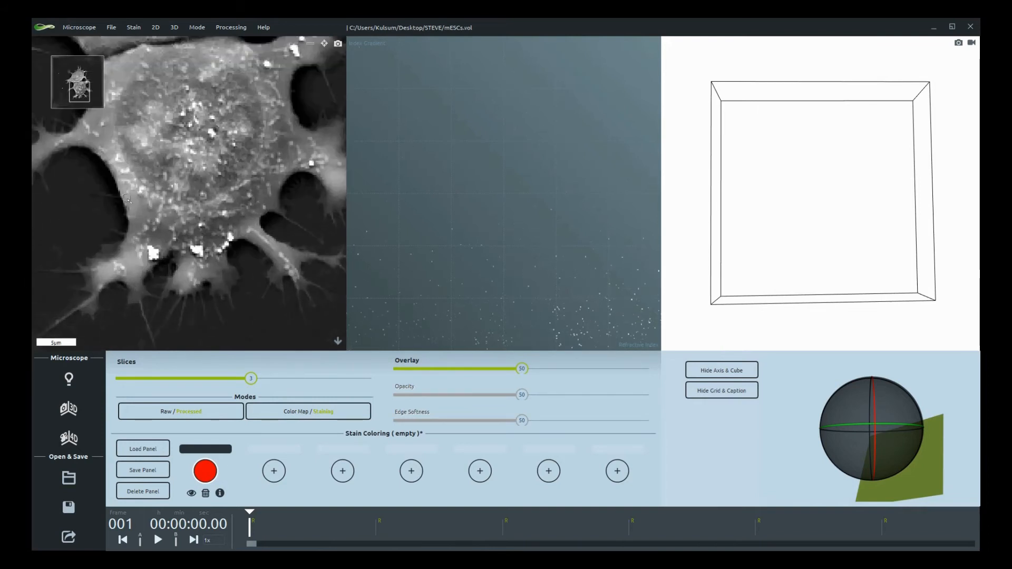
left_click_drag(129, 199, 132, 245)
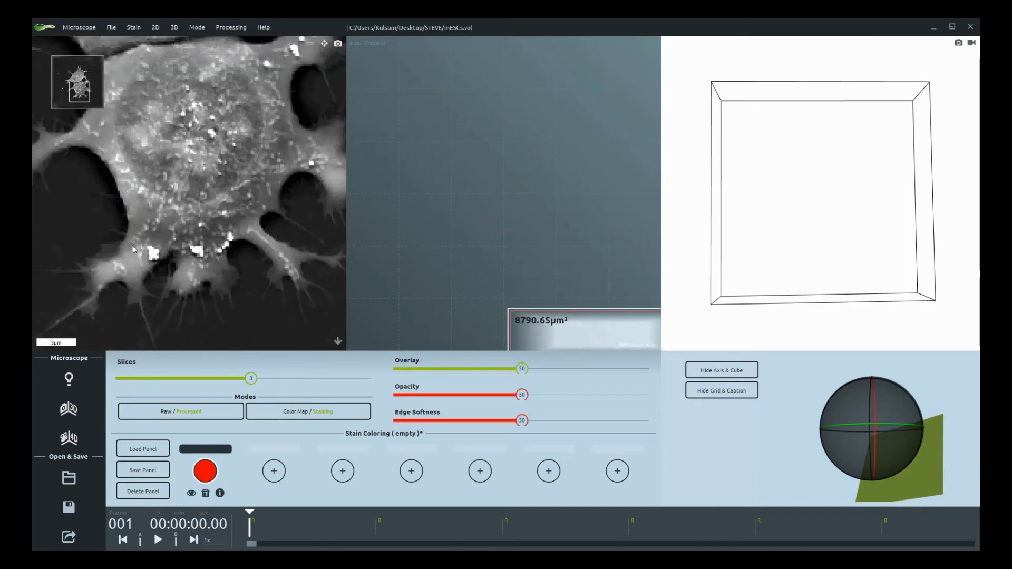
scroll(311, 282, "down", 5)
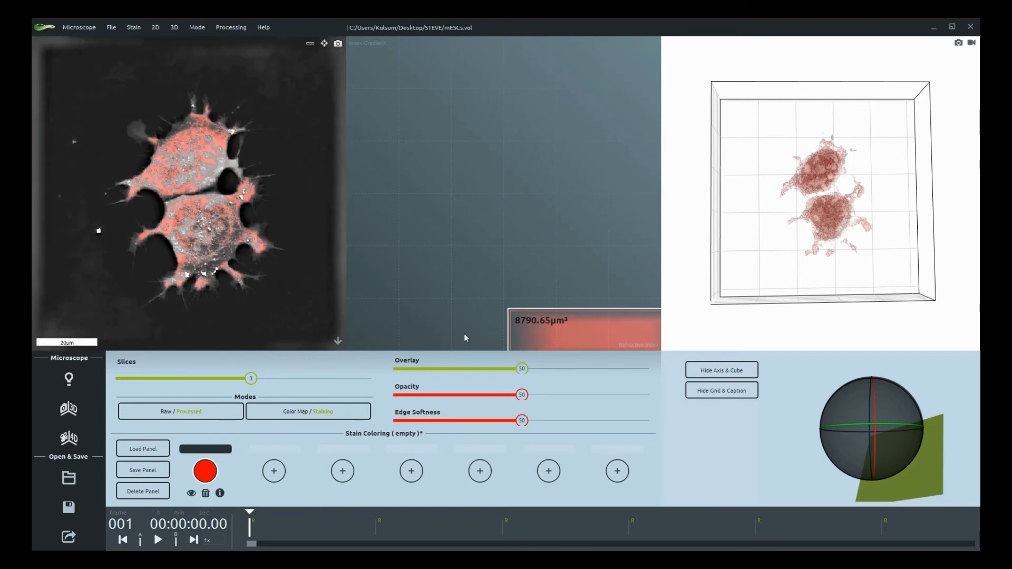
Reshape the red stain's region in the index-gradient plot and increase its opacity.
left_click_drag(513, 332, 601, 151)
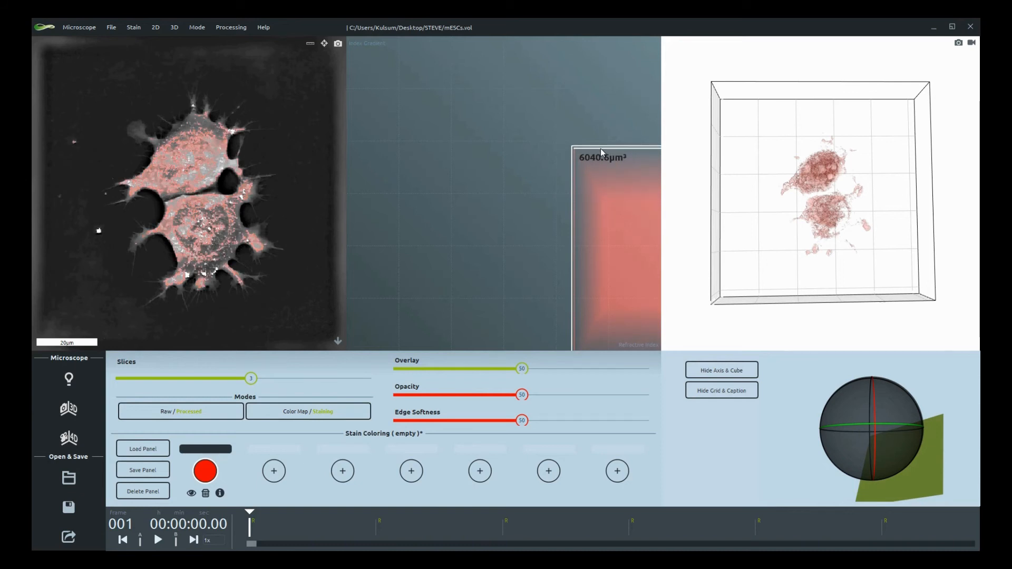
left_click_drag(635, 310, 634, 306)
mouse_move(523, 395)
left_click_drag(525, 399, 580, 401)
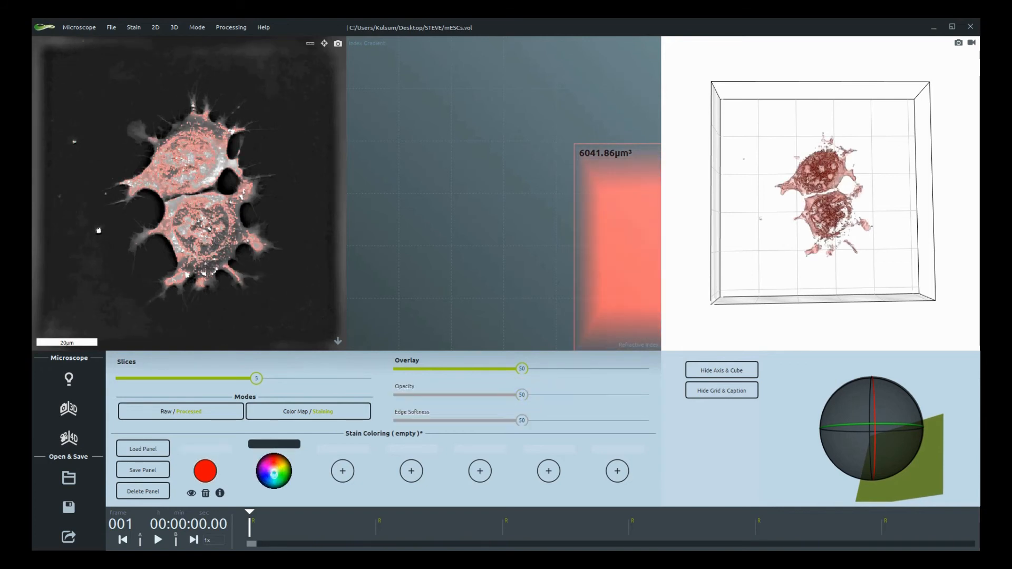
Apply a cyan stain to the cells' thin protrusions and set its edge softness to 84.
scroll(59, 252, "up", 5)
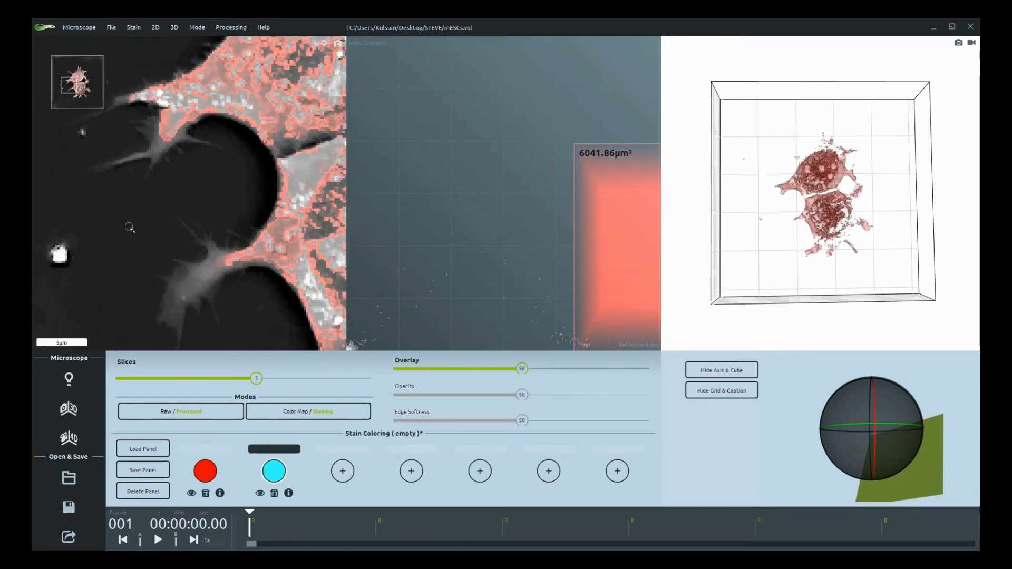
left_click_drag(511, 345, 523, 318)
left_click_drag(524, 421, 609, 424)
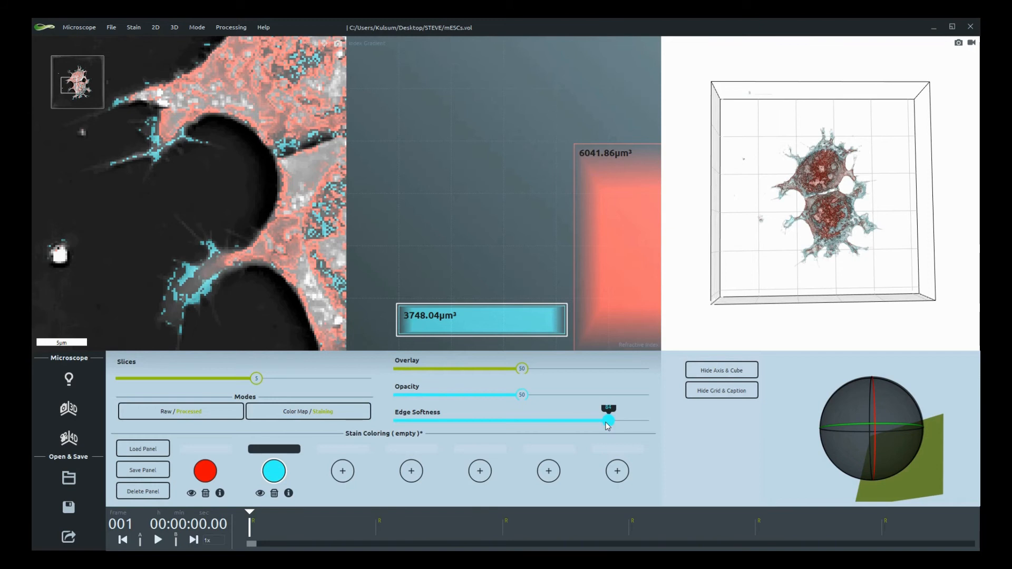
mouse_move(868, 290)
left_mouse_down()
mouse_move(875, 203)
mouse_move(863, 307)
mouse_move(871, 296)
left_mouse_up()
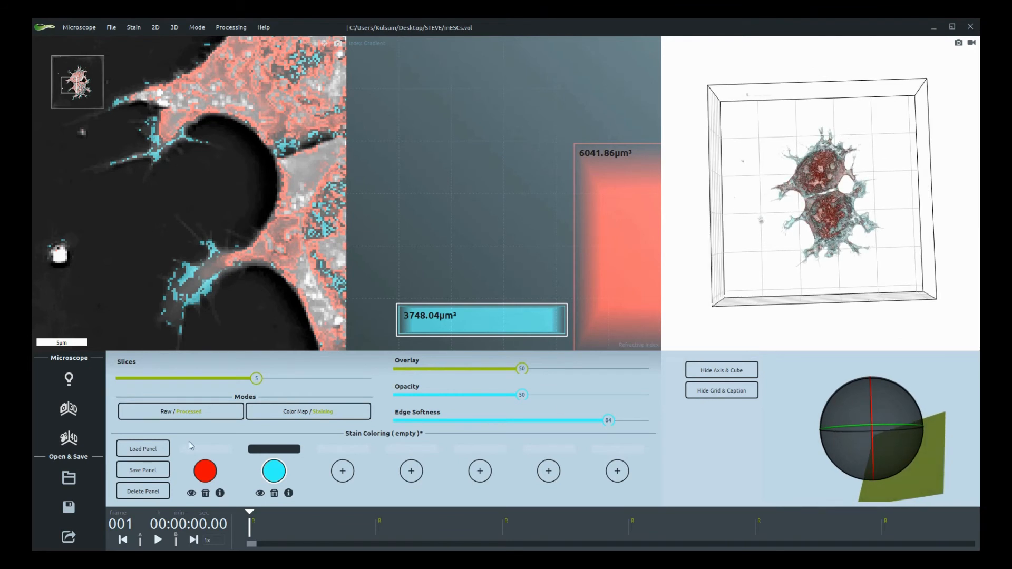
Open and dismiss the Save Stains dialog, and load the saved stain panel "mESC staining" from the STEVE folder.
left_click(166, 470)
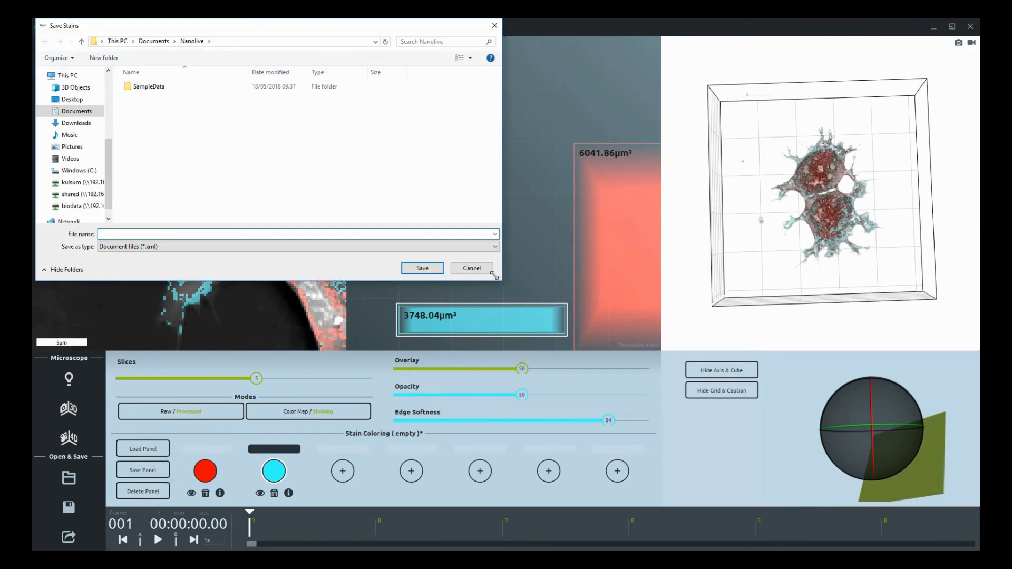
left_click(490, 272)
left_click(160, 456)
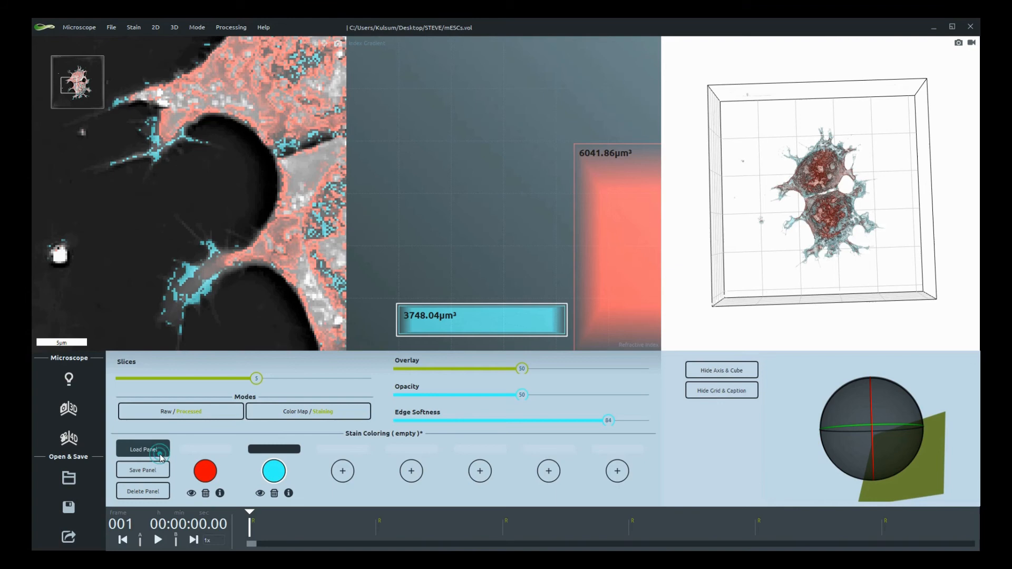
left_click(158, 97)
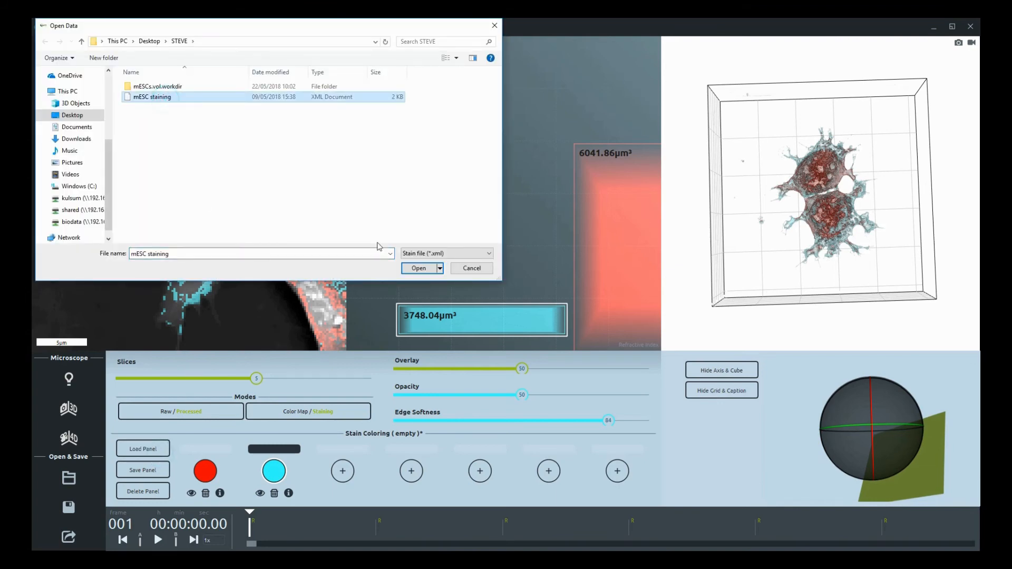
left_click(418, 268)
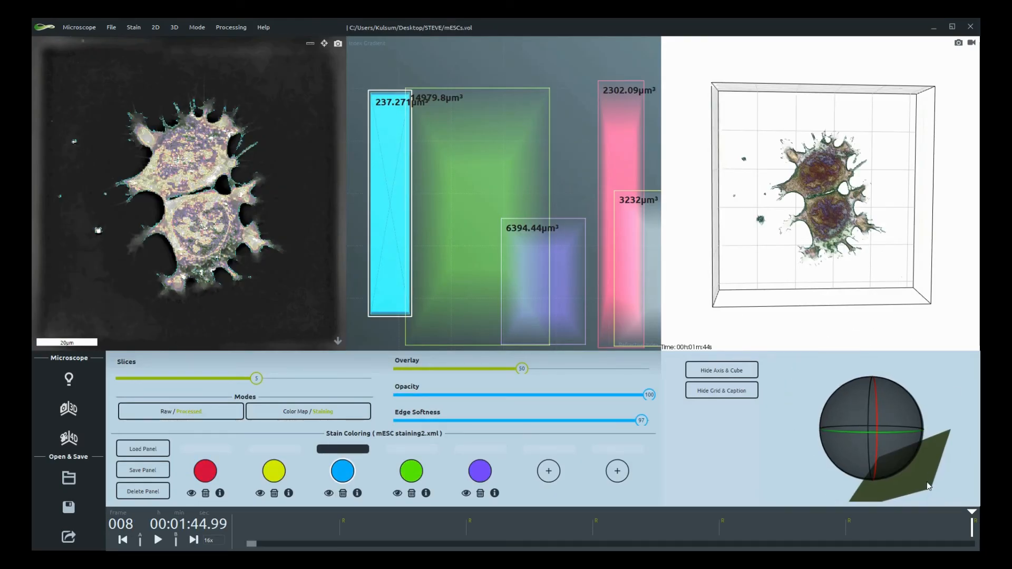
Slice through the 3D cells with the cutting plane, inspect the cut from another angle, and move the plane back outside the volume.
left_click_drag(925, 481, 870, 457)
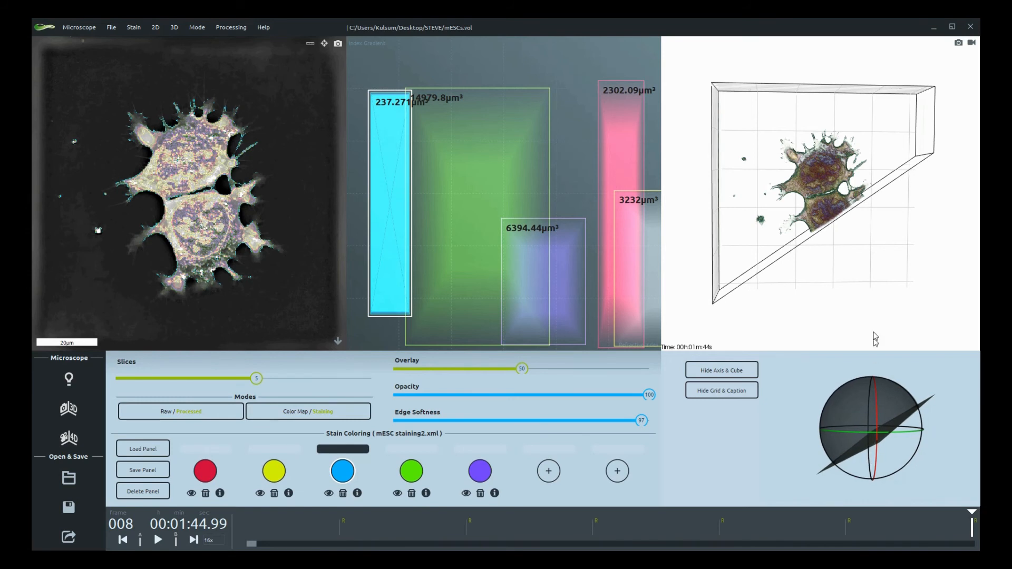
left_click_drag(752, 277, 733, 151)
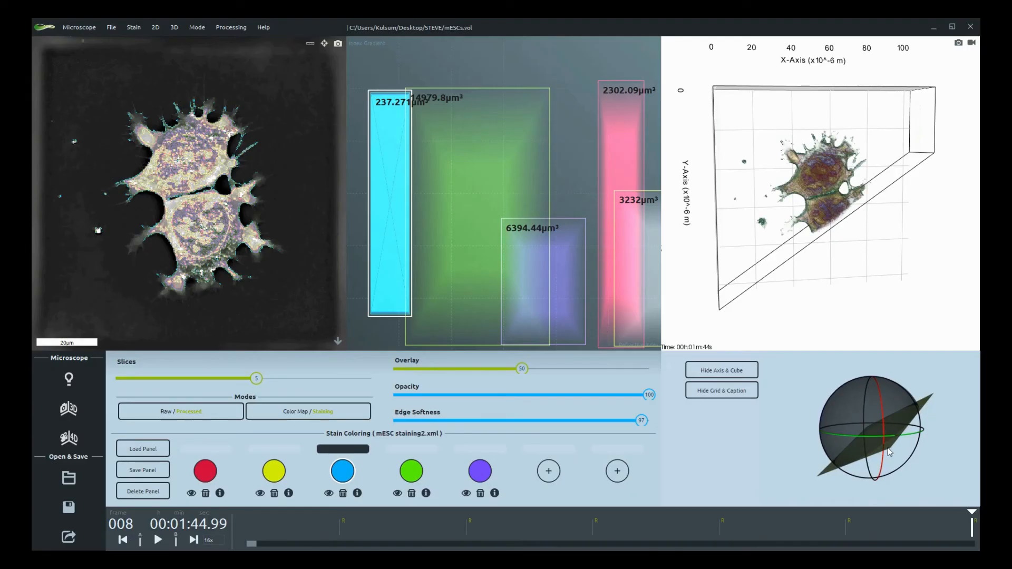
left_click_drag(900, 448, 930, 468)
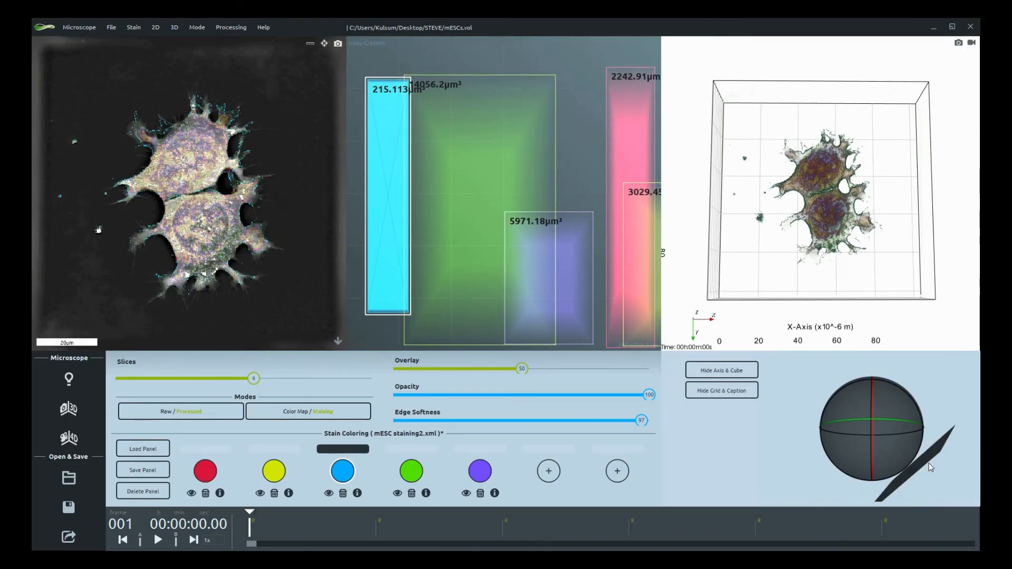
Browse the time-lapse frames, play them at 8x speed, and set the 2D overlay to 100.
left_click(376, 529)
left_click(503, 529)
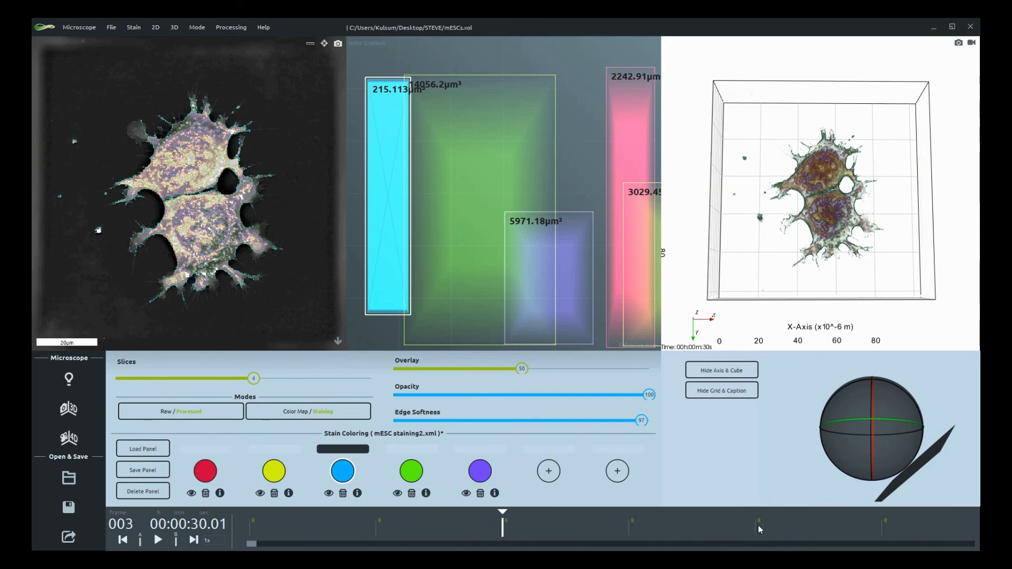
mouse_move(251, 544)
left_mouse_down()
mouse_move(274, 546)
mouse_move(251, 545)
left_mouse_up()
left_click(214, 540)
left_click(212, 515)
left_click(158, 540)
left_click_drag(520, 371, 655, 372)
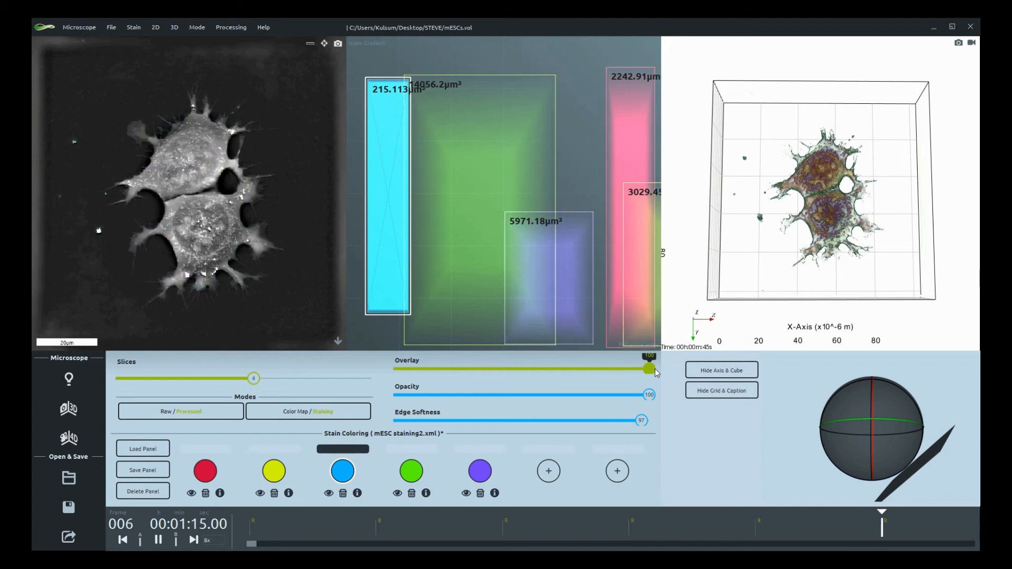
left_click(338, 341)
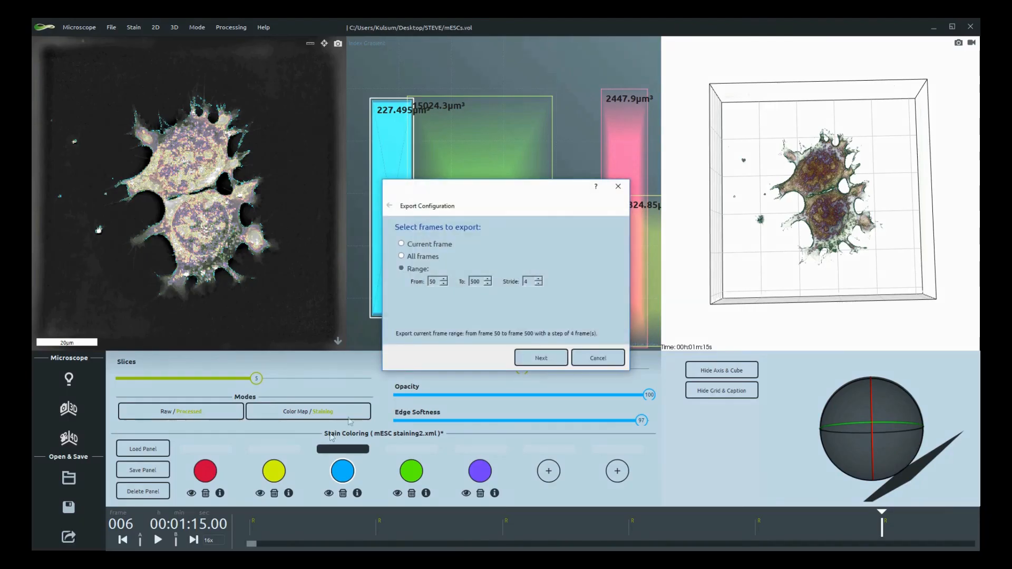
Configure the export to cover a frame range from 450 to 500 with a smaller stride, and continue to the content selection.
left_click(445, 246)
left_click(440, 257)
left_click(430, 269)
double_click(430, 282)
type("450")
left_click(538, 284)
left_click(537, 284)
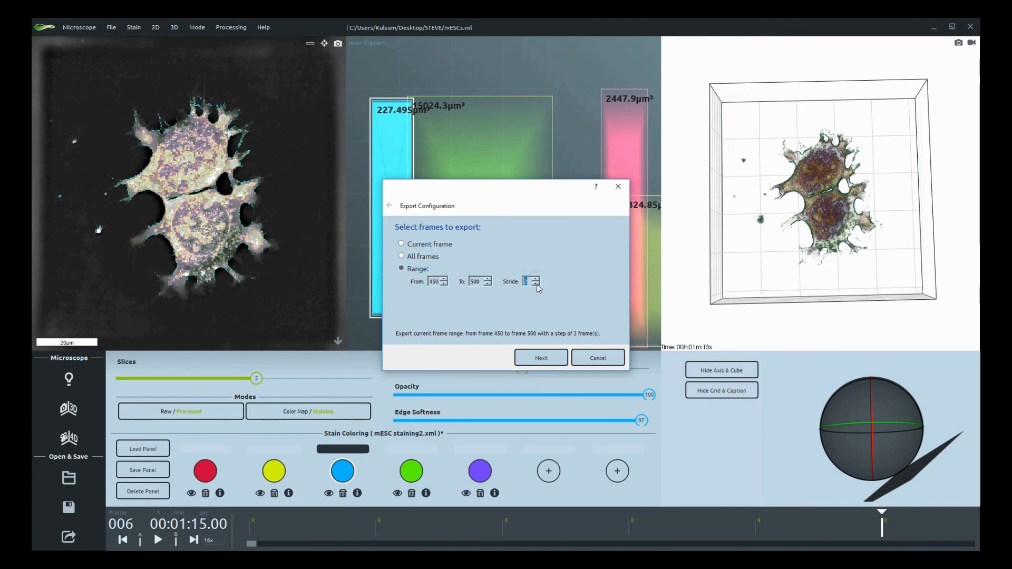
left_click(535, 279)
left_click(553, 361)
left_click(553, 361)
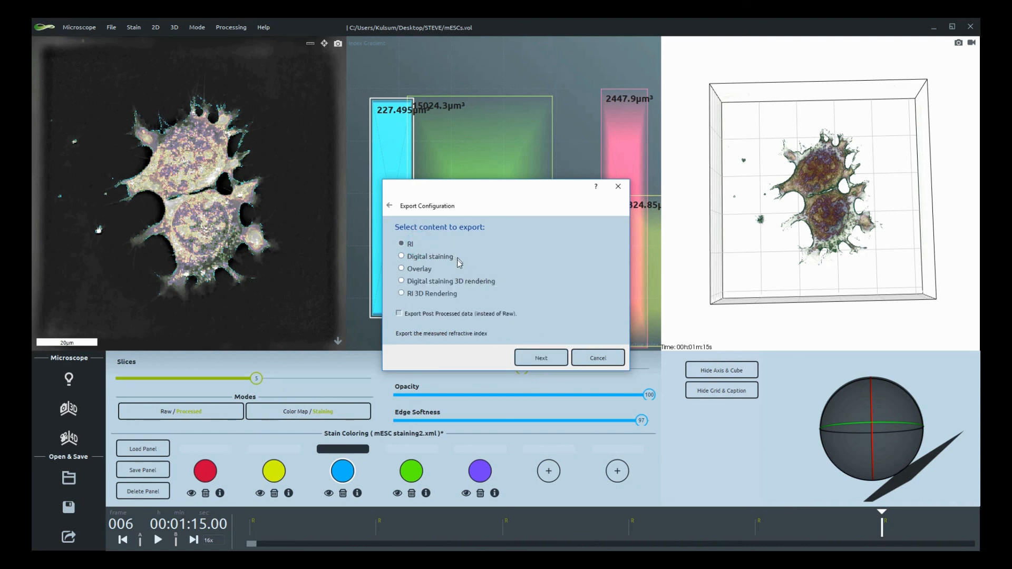
Review the overlay and 3D rendering content options, and choose RI as the content to export.
left_click(436, 270)
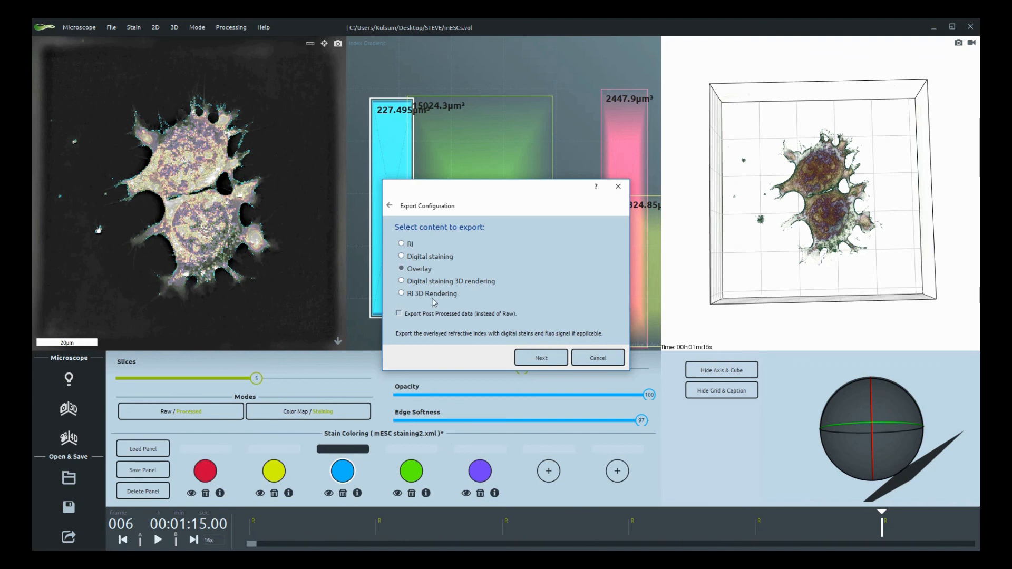
left_click(437, 283)
left_click(450, 294)
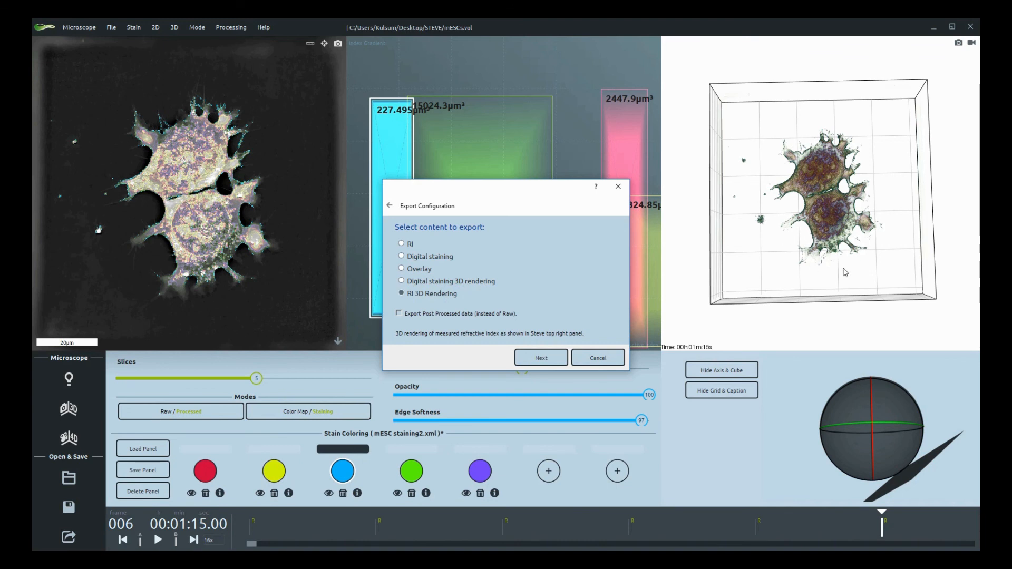
left_click(408, 247)
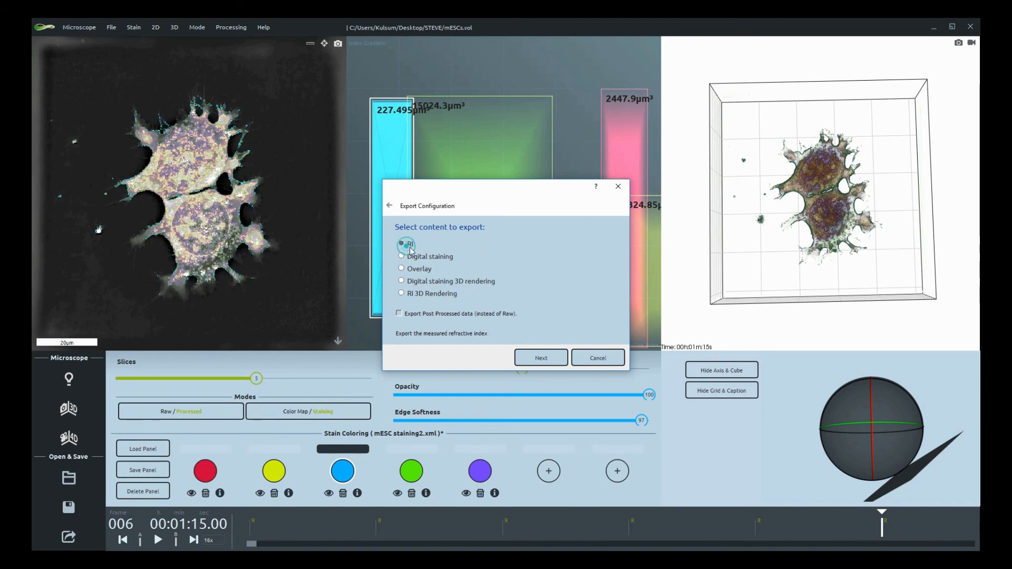
left_click(535, 359)
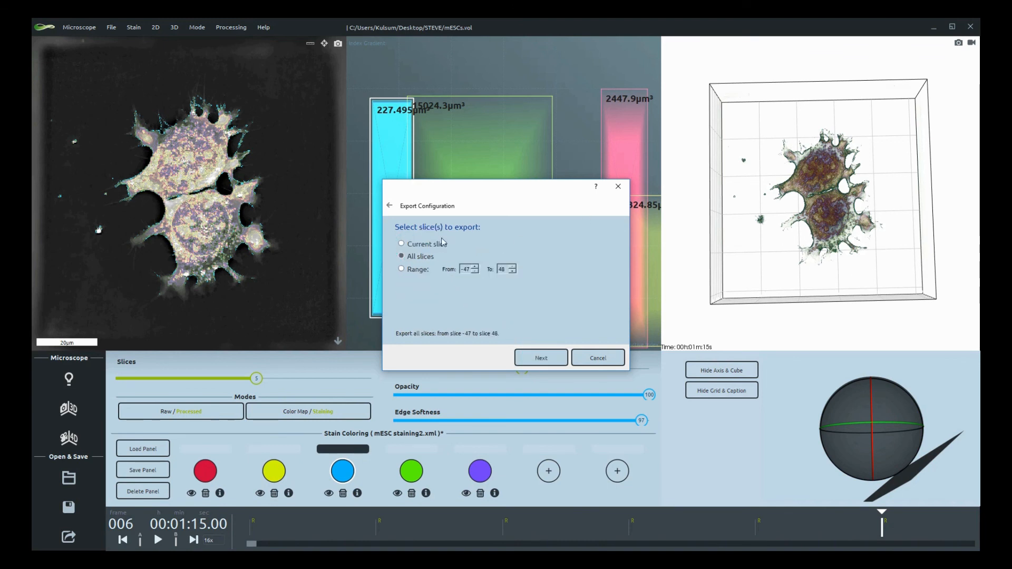
Export the slice range -47 to 48 as 8-bit 2D Tiff files to a unique folder on the Desktop with the prefix mESCs.
left_click(416, 269)
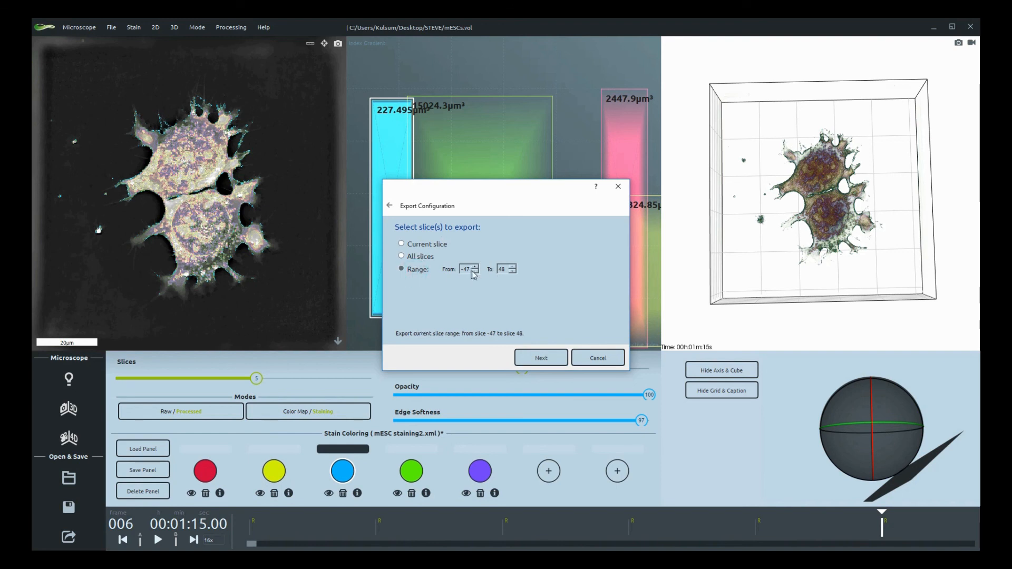
left_click(549, 355)
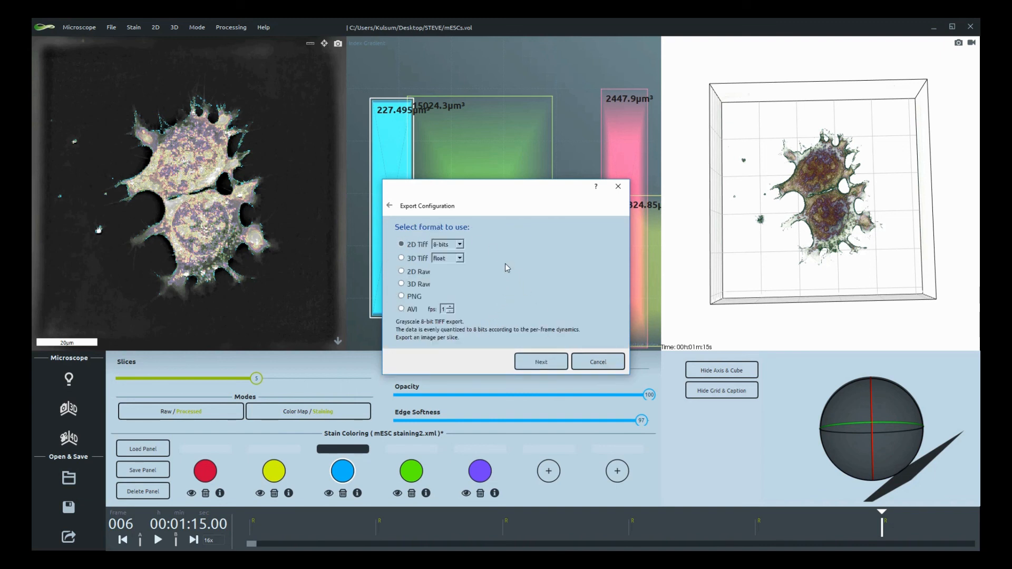
left_click(553, 363)
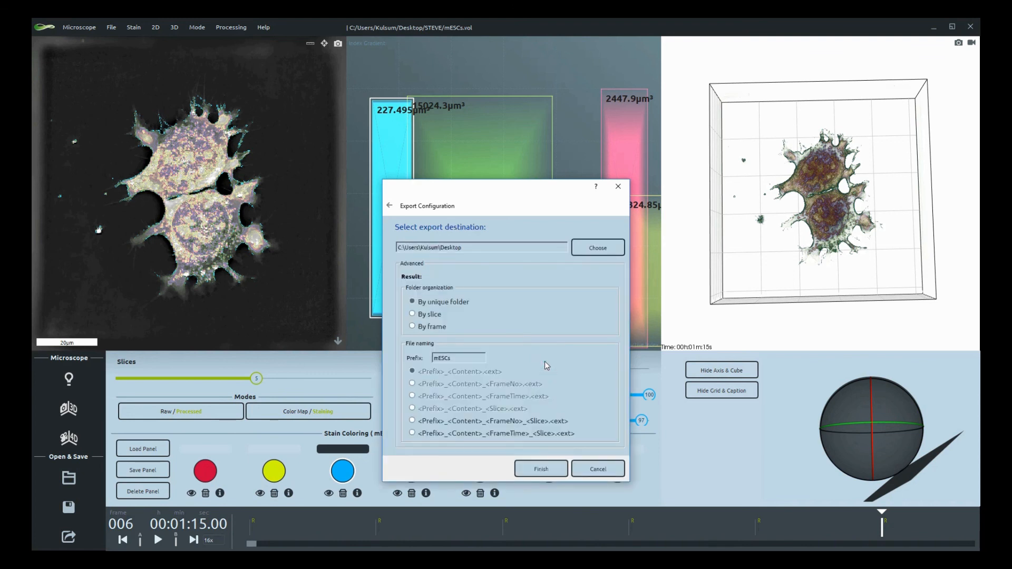
left_click(559, 473)
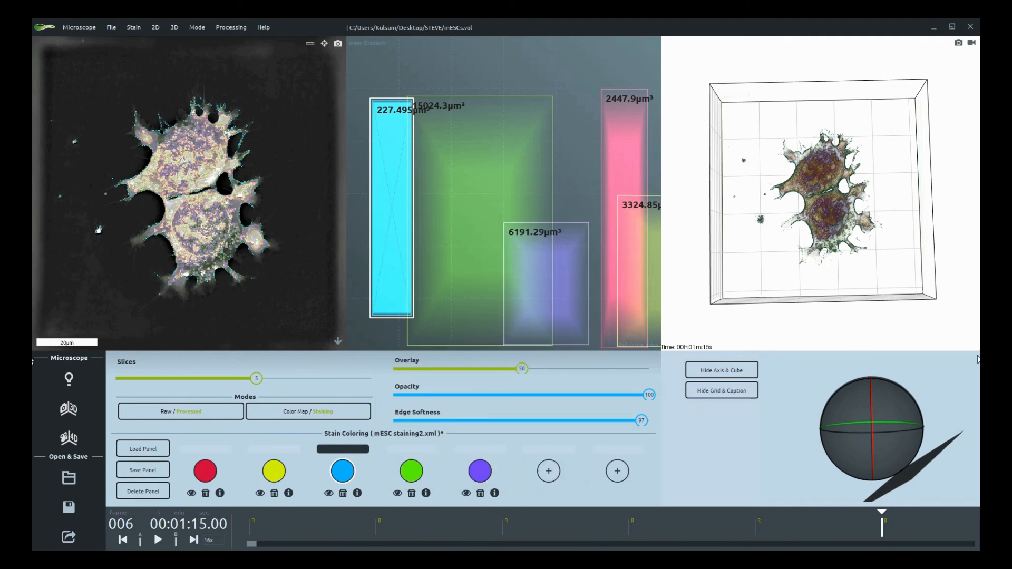